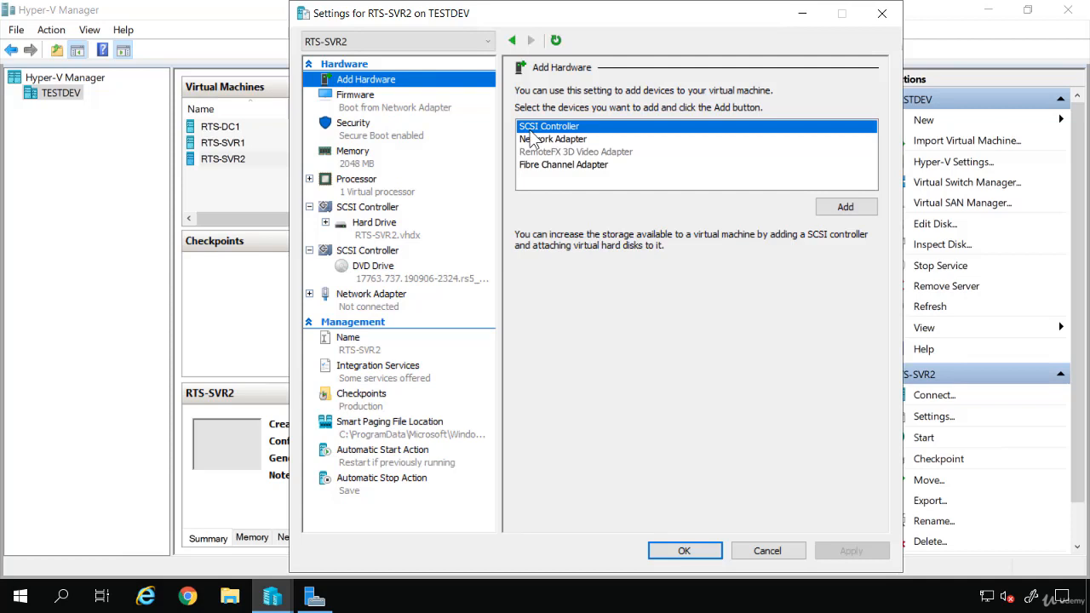
- Add a SCSI controller to the RTS-SVR2 virtual machine and remove that new controller again
click(845, 207)
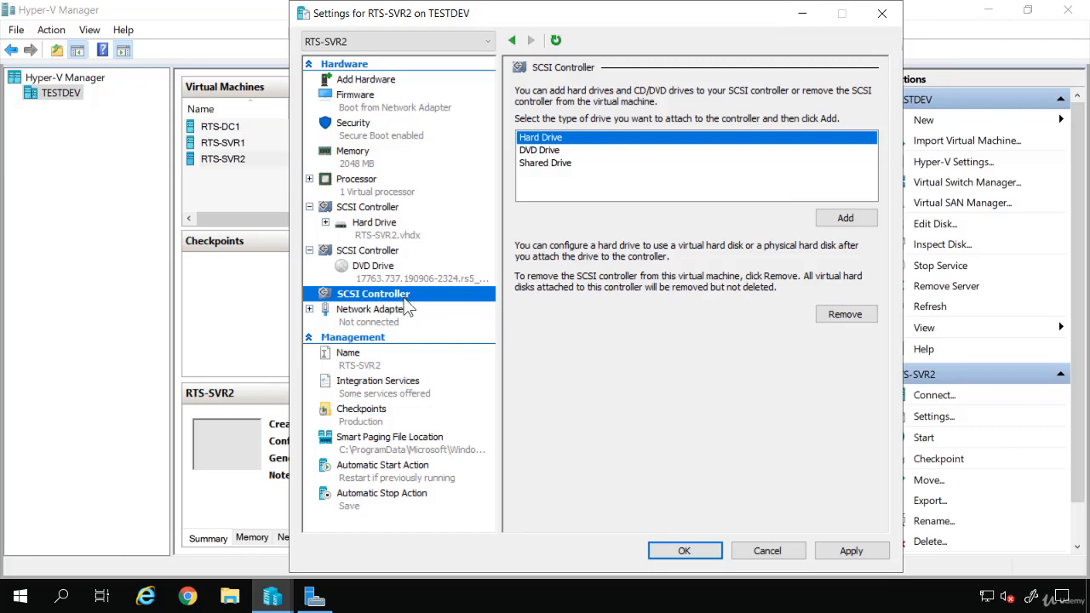
click(839, 315)
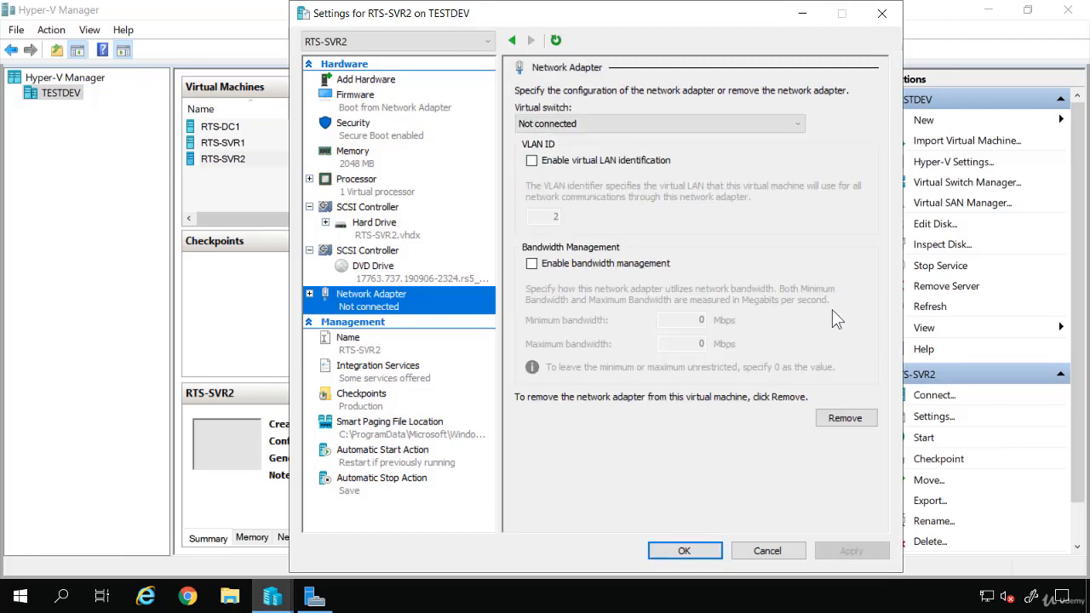
- Examine the descriptions of the RemoteFX 3D Video Adapter and Fibre Channel Adapter among the hardware that can be added
click(377, 84)
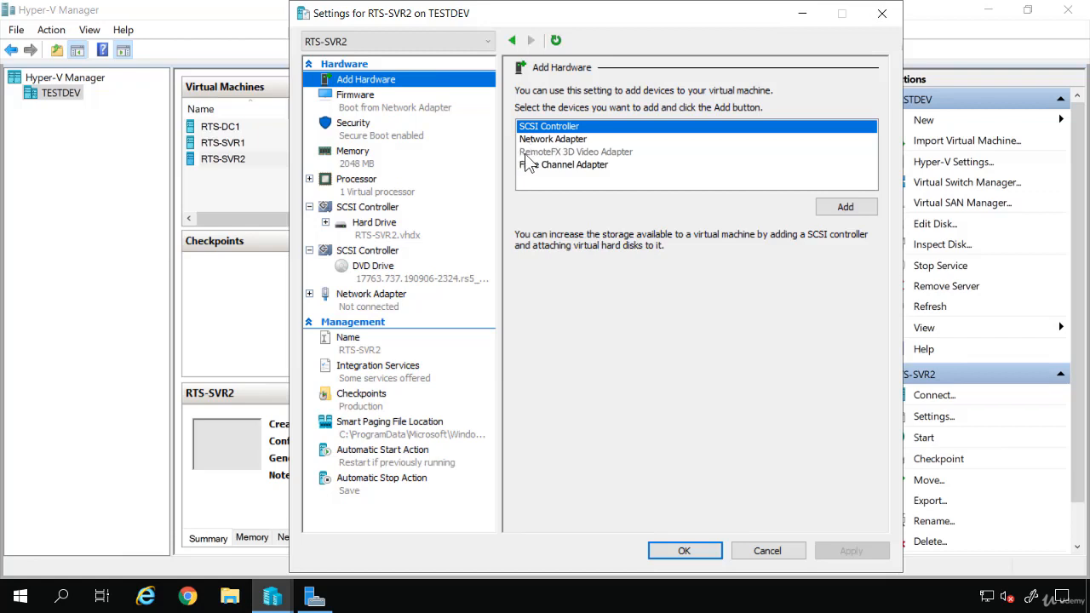
mouse_move(552, 161)
click(561, 152)
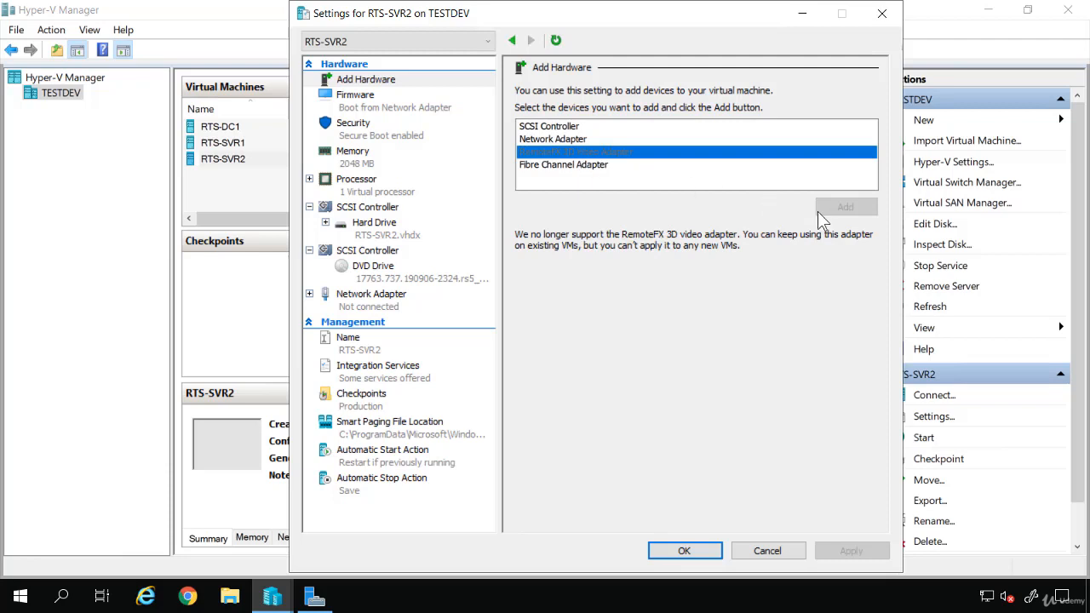
click(542, 165)
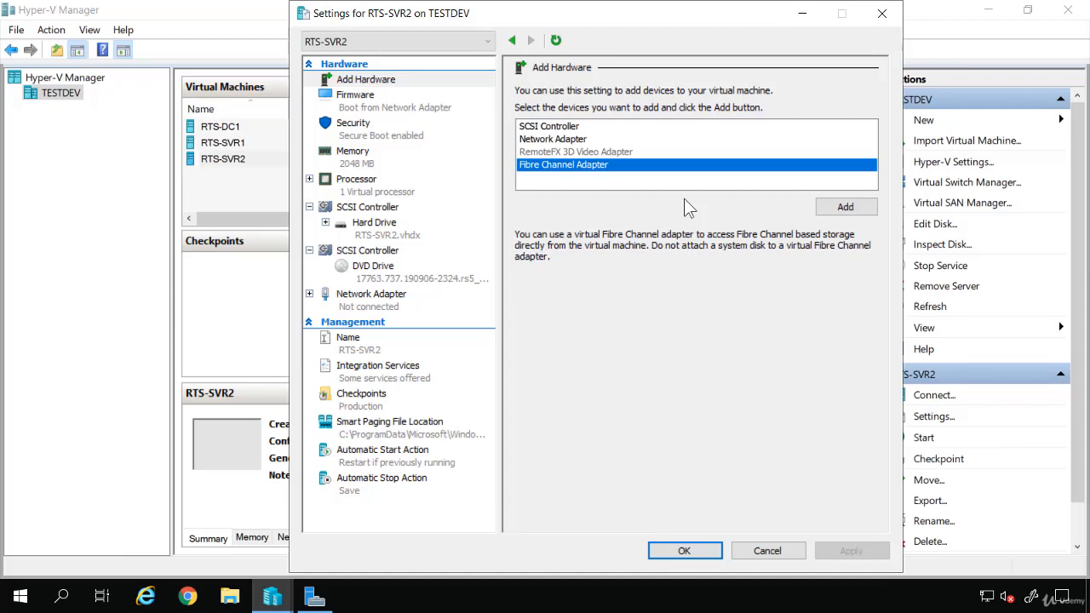
- Move the DVD Drive to the first place in RTS-SVR2's firmware boot order and apply the change
click(388, 109)
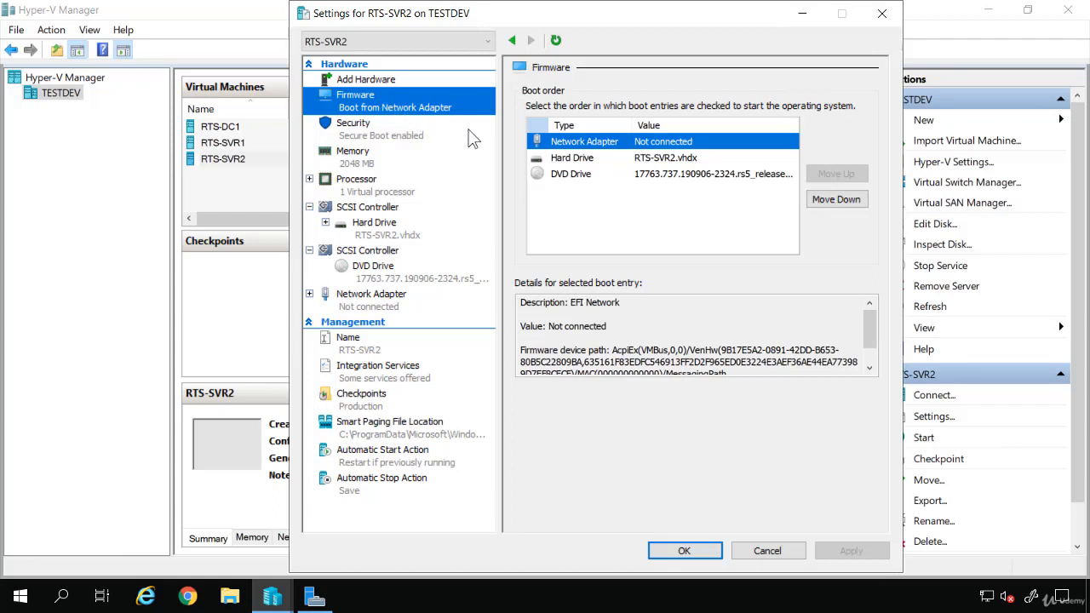
click(577, 174)
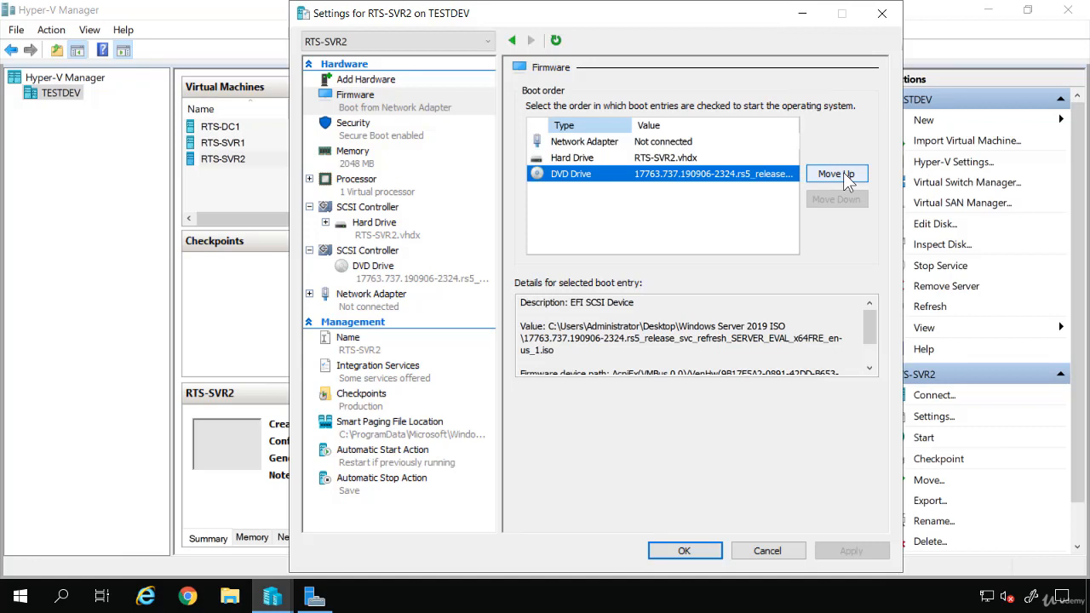
click(844, 175)
click(844, 175)
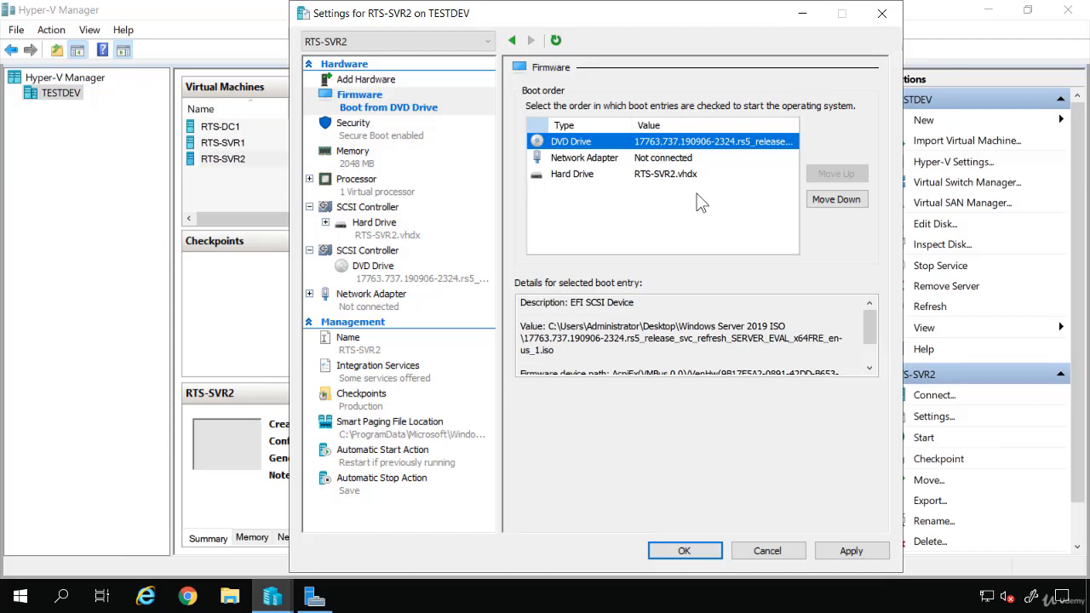
click(848, 551)
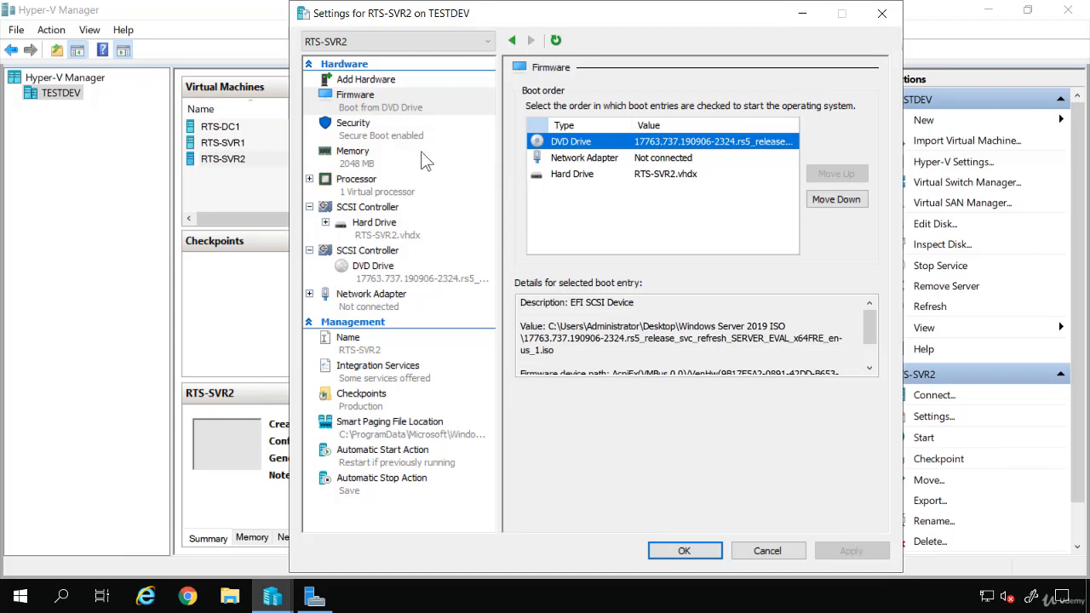
- Toggle the Trusted Platform Module on and off in RTS-SVR2's security settings, enable shielding, and save the settings
click(375, 138)
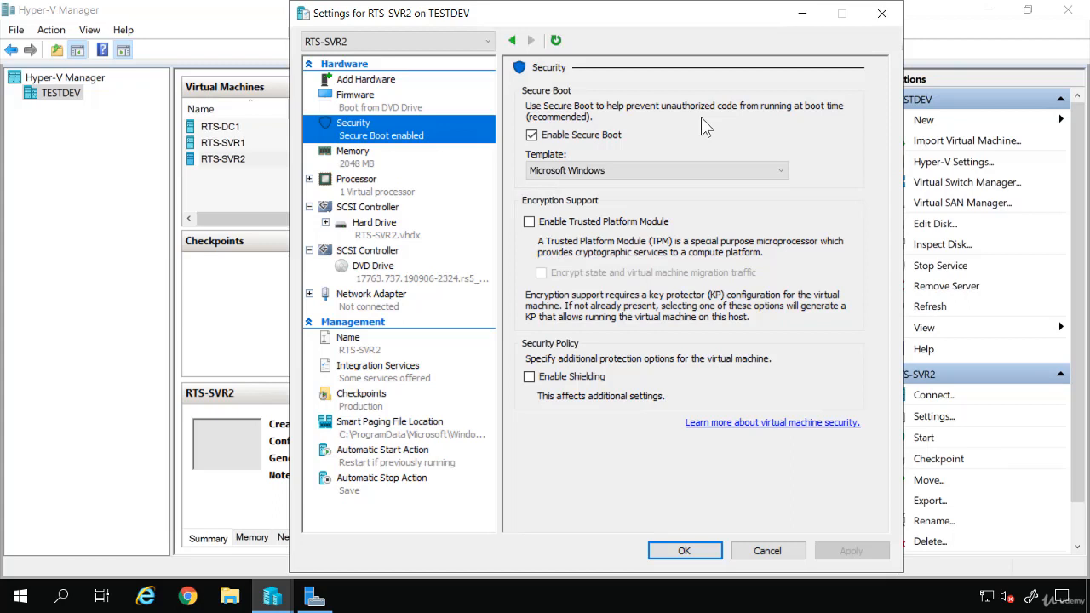
click(530, 222)
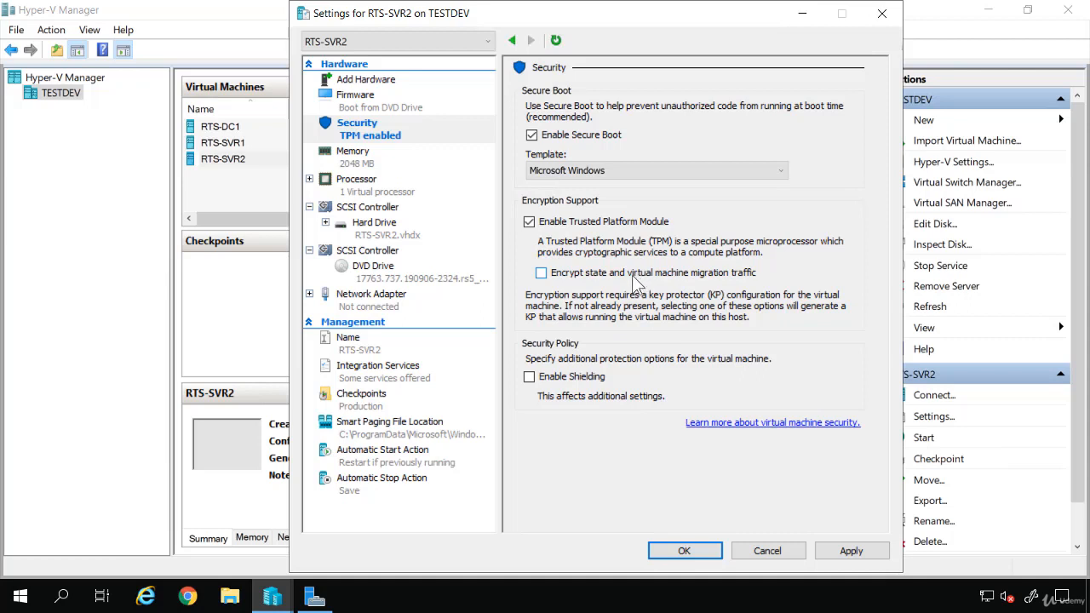
click(529, 222)
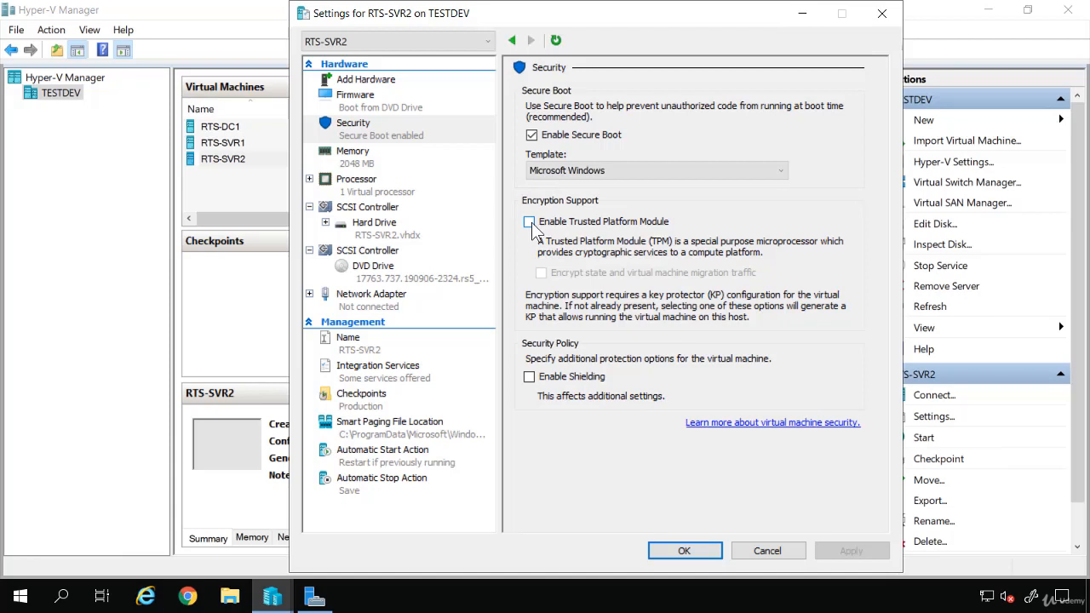
click(530, 378)
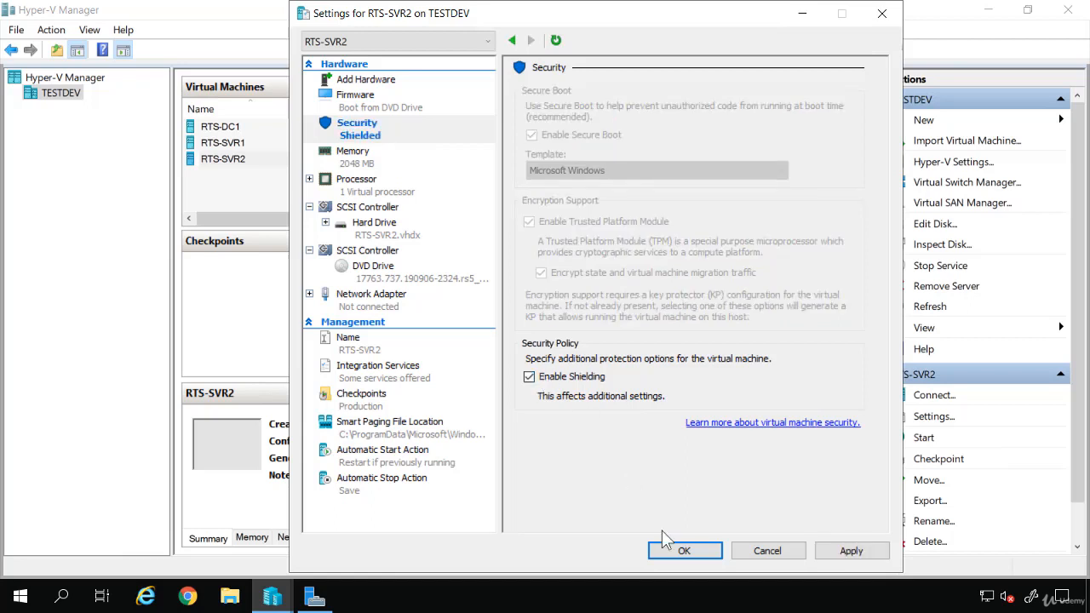
click(681, 552)
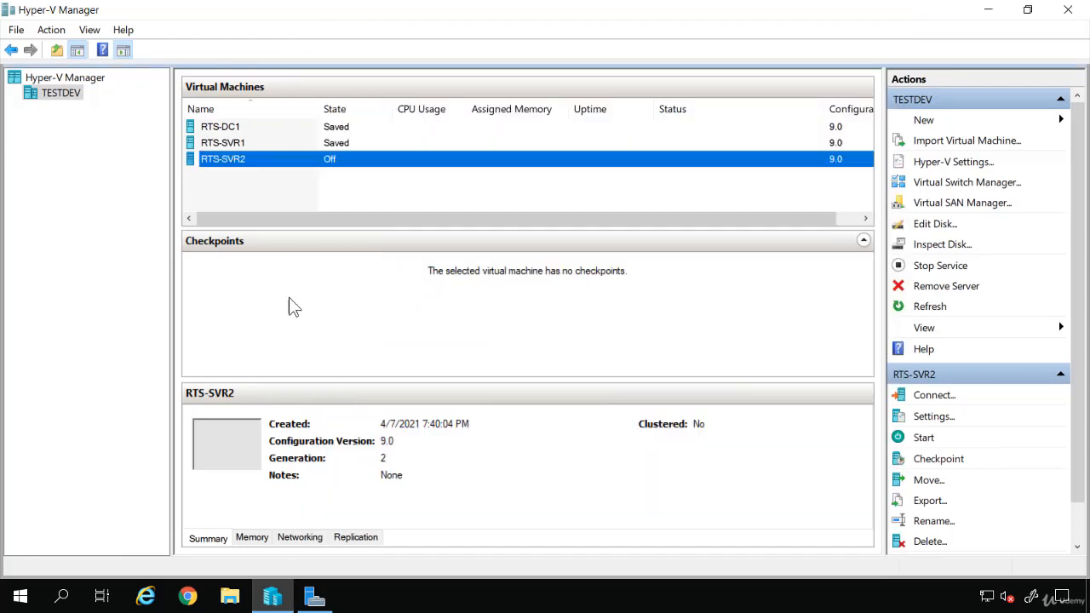
- Open a Virtual Machine Connection to RTS-SVR2 and move its window toward the middle of the screen
right_click(230, 158)
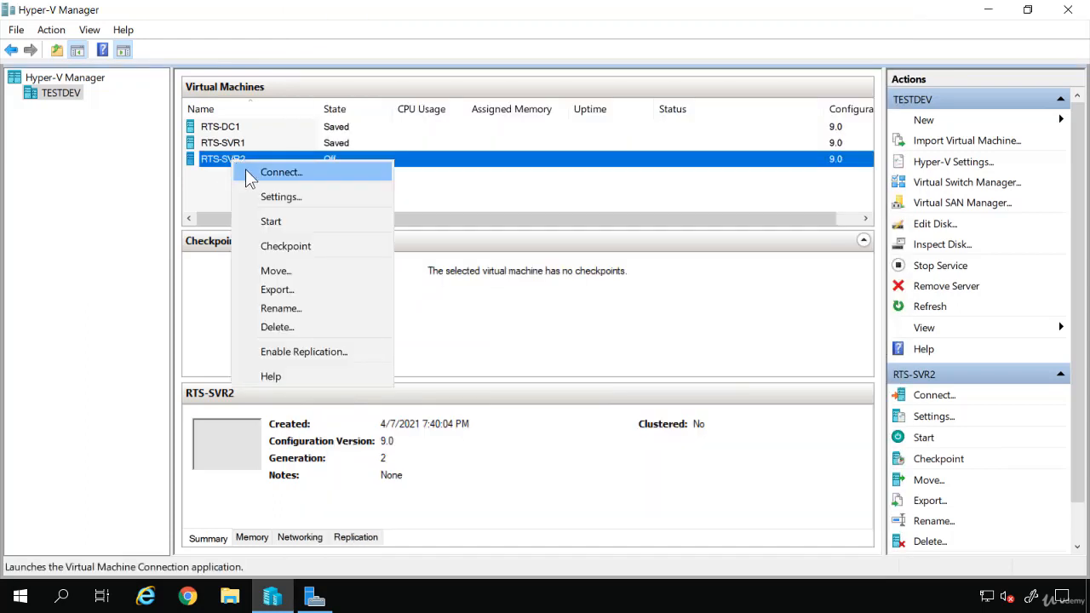
click(247, 171)
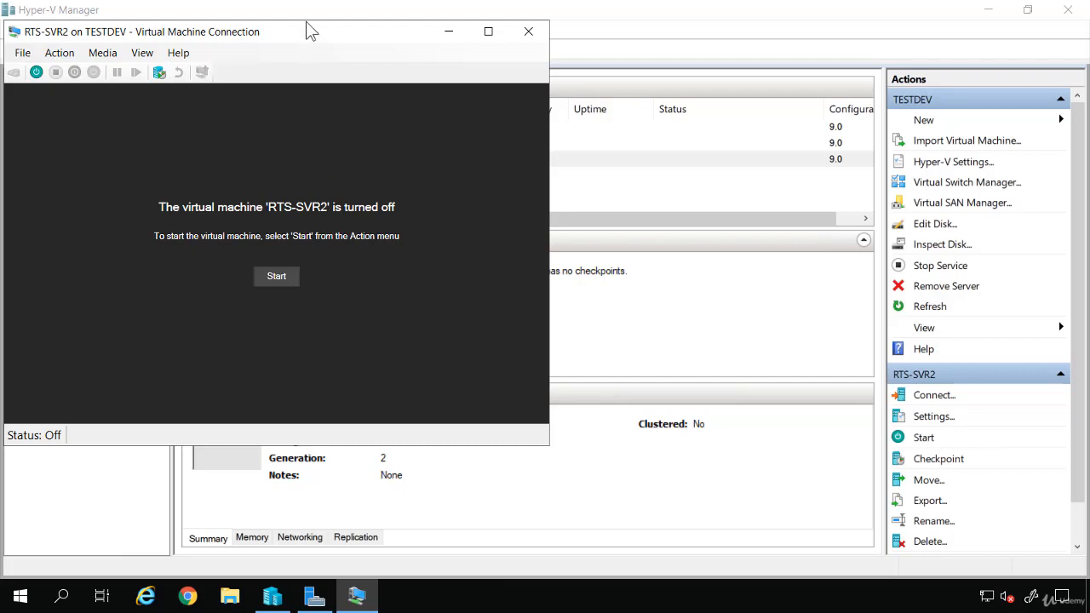
drag(305, 23, 539, 55)
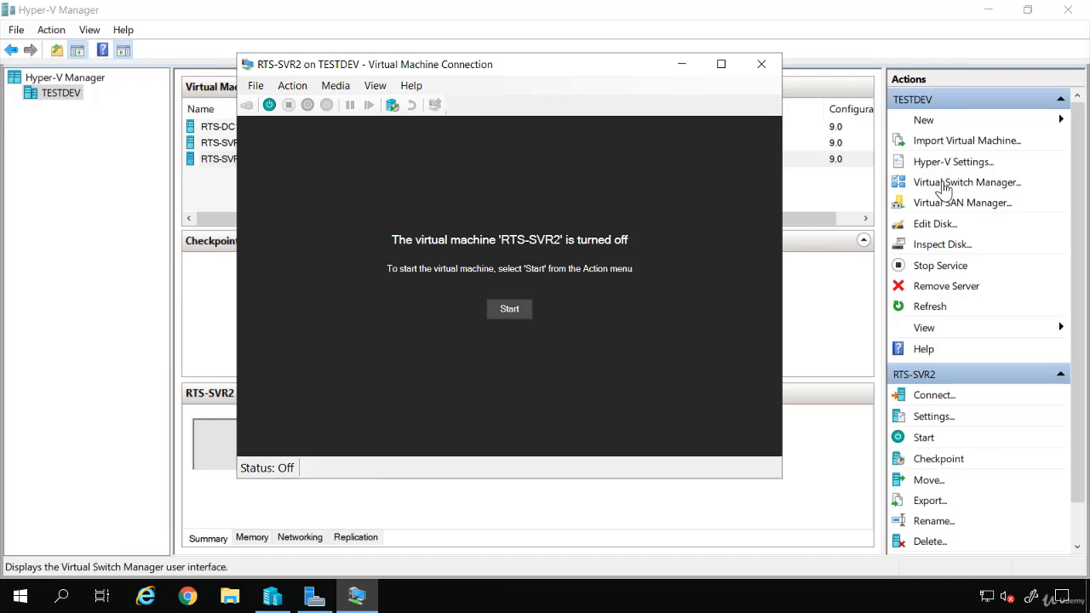
- View RTS-SVR2's settings from its connection window and close them without making changes
click(255, 88)
click(281, 101)
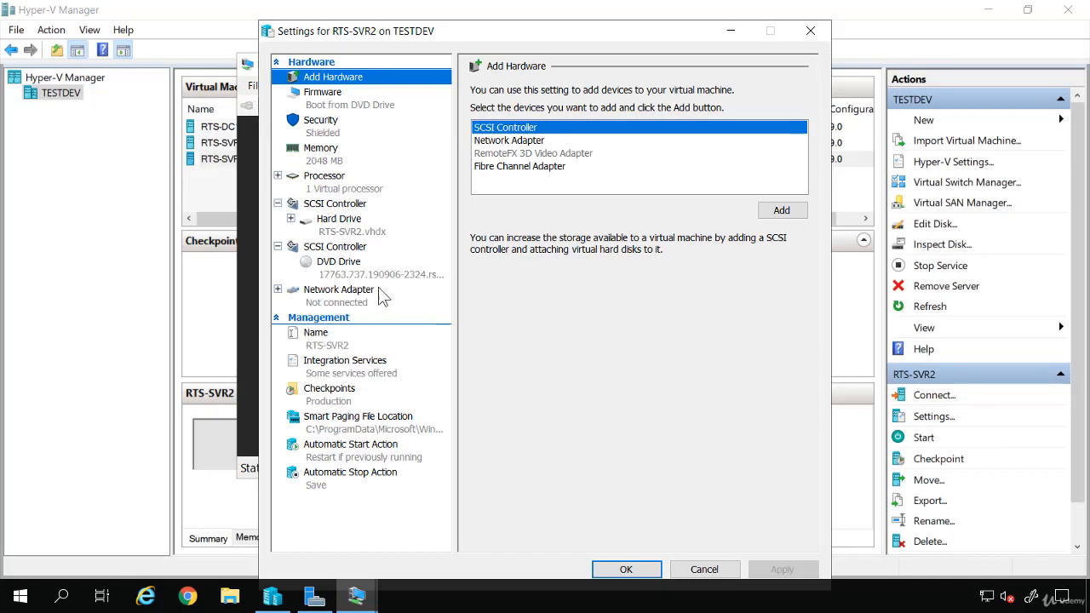
click(702, 571)
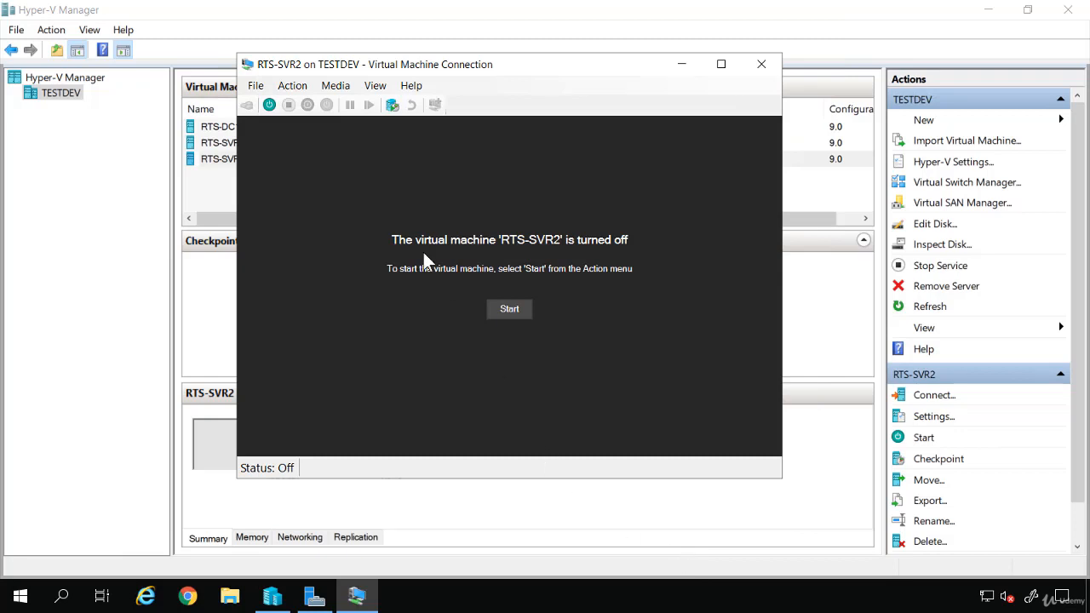
- Start RTS-SVR2 from its connection window, reposition the window, and close the connection
drag(401, 66, 501, 143)
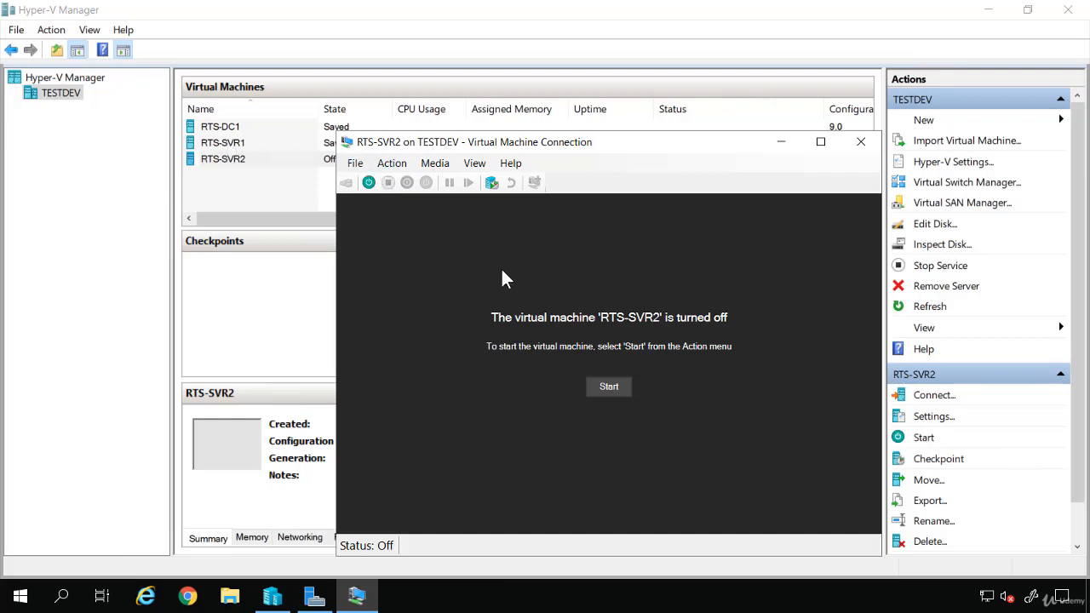
click(602, 385)
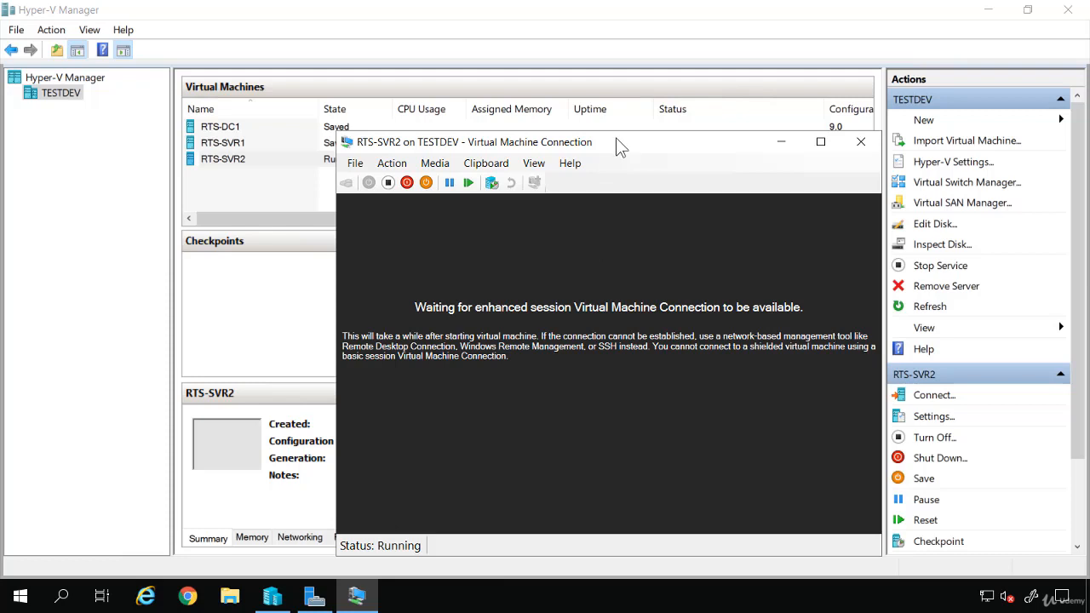
drag(618, 140, 598, 105)
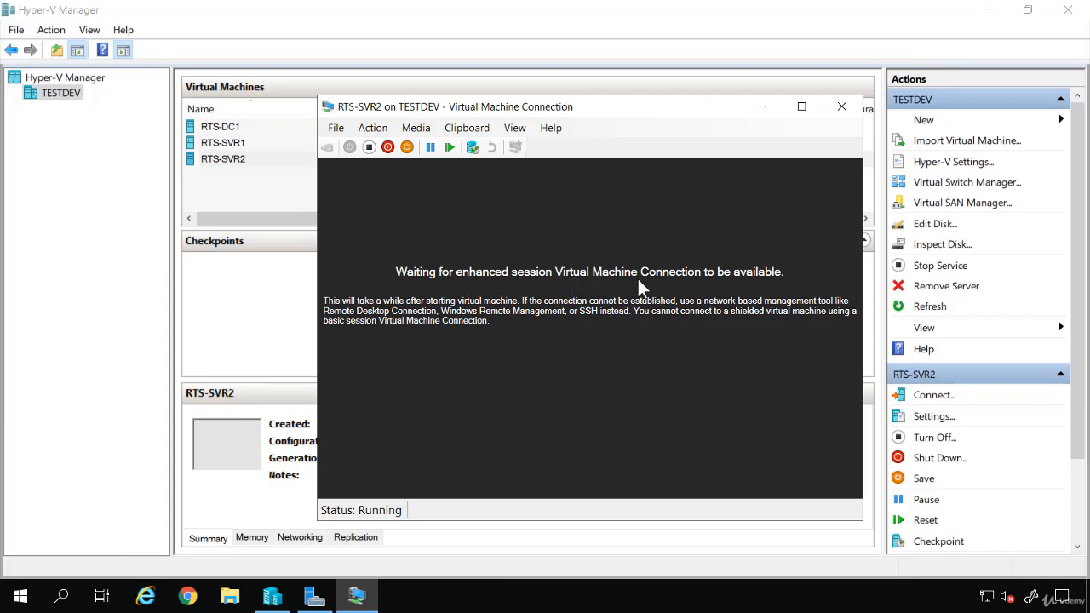
click(849, 113)
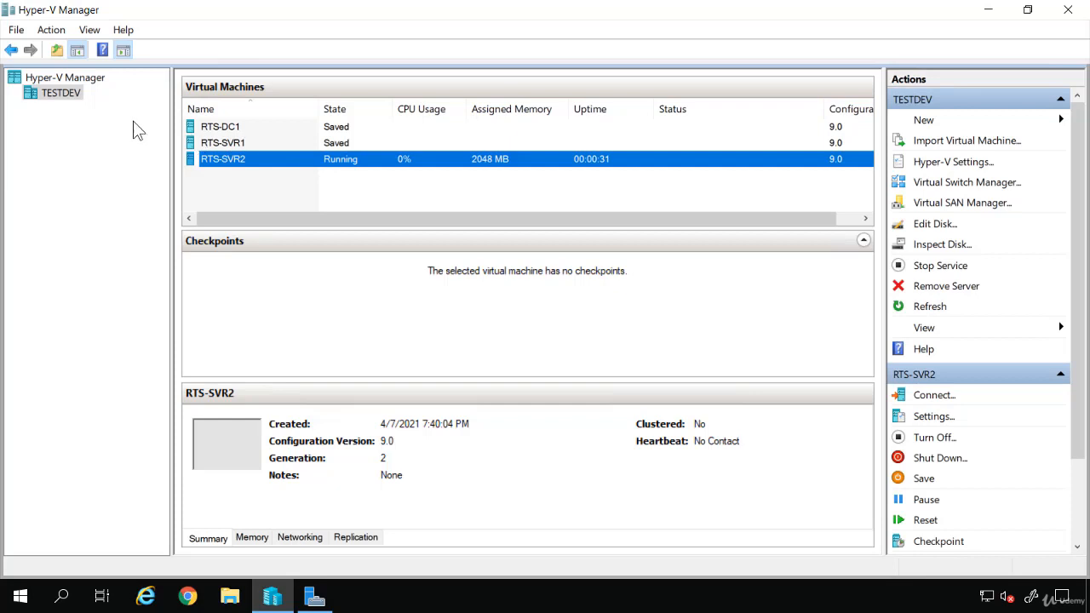
- Check the Enhanced Session Mode Policy in the Hyper-V settings of the TESTDEV host
right_click(57, 93)
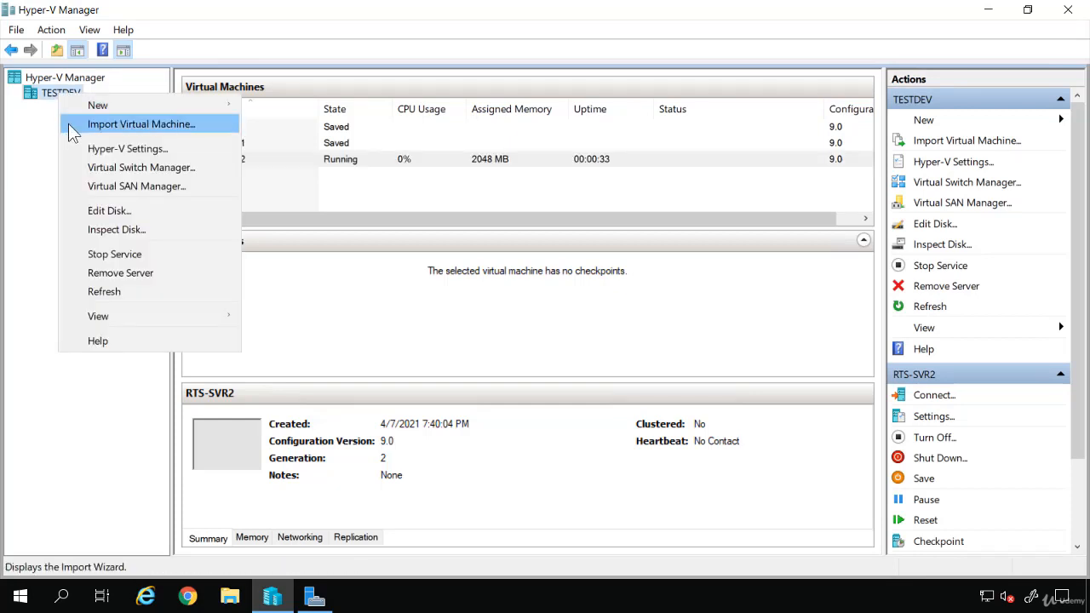
click(78, 151)
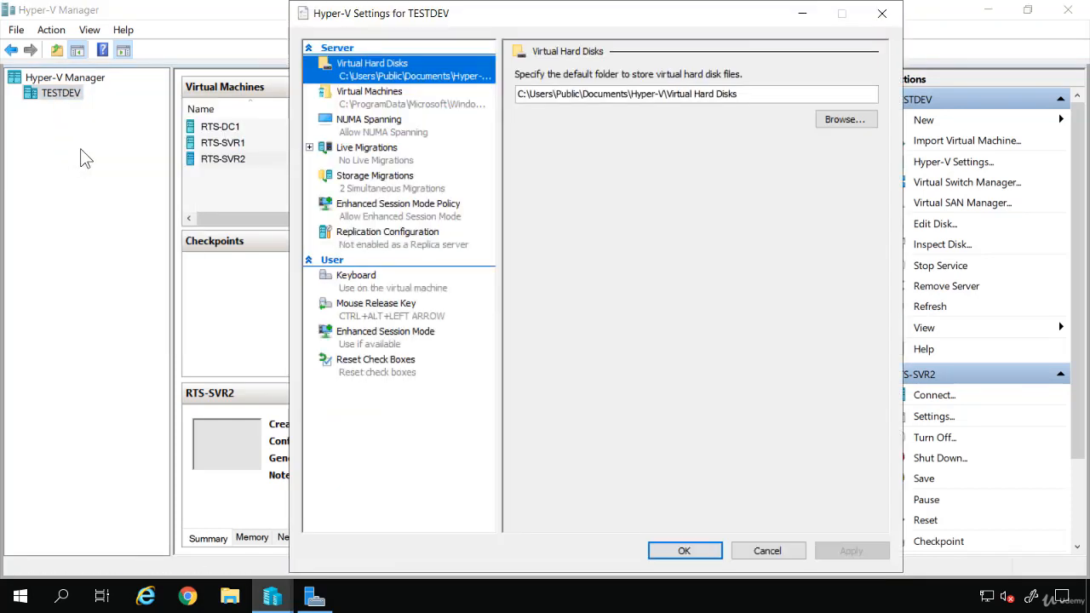
click(377, 210)
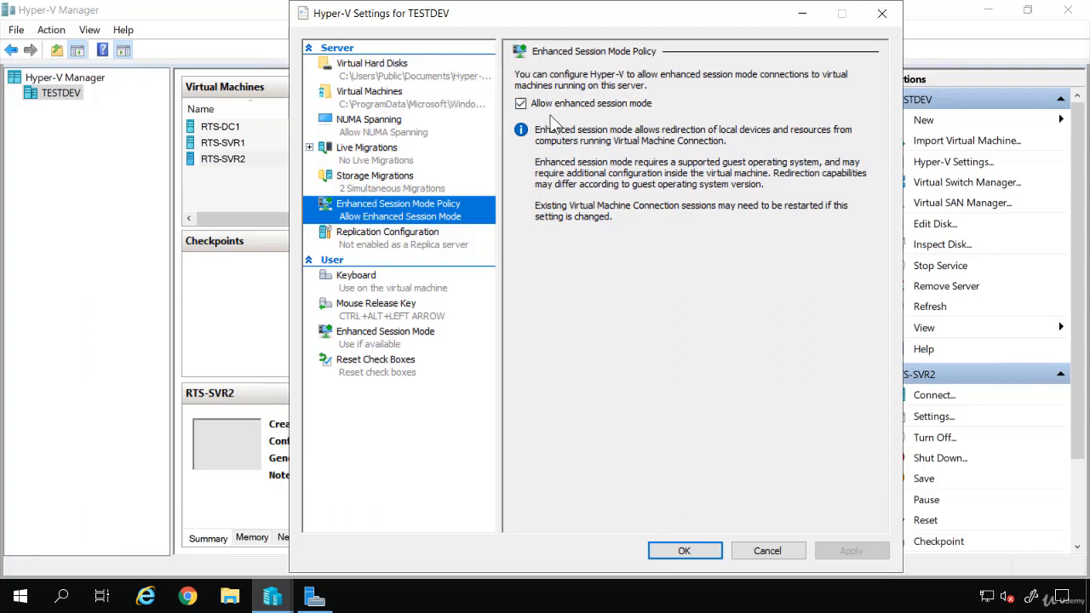
click(667, 551)
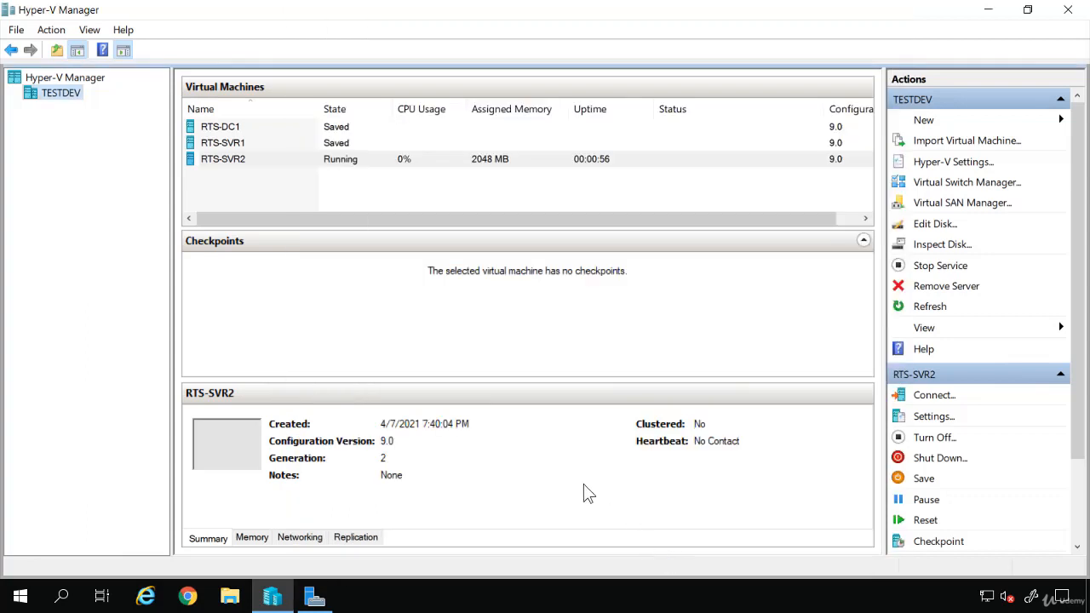
- Reconnect to RTS-SVR2 and turn the virtual machine off
right_click(273, 161)
click(291, 173)
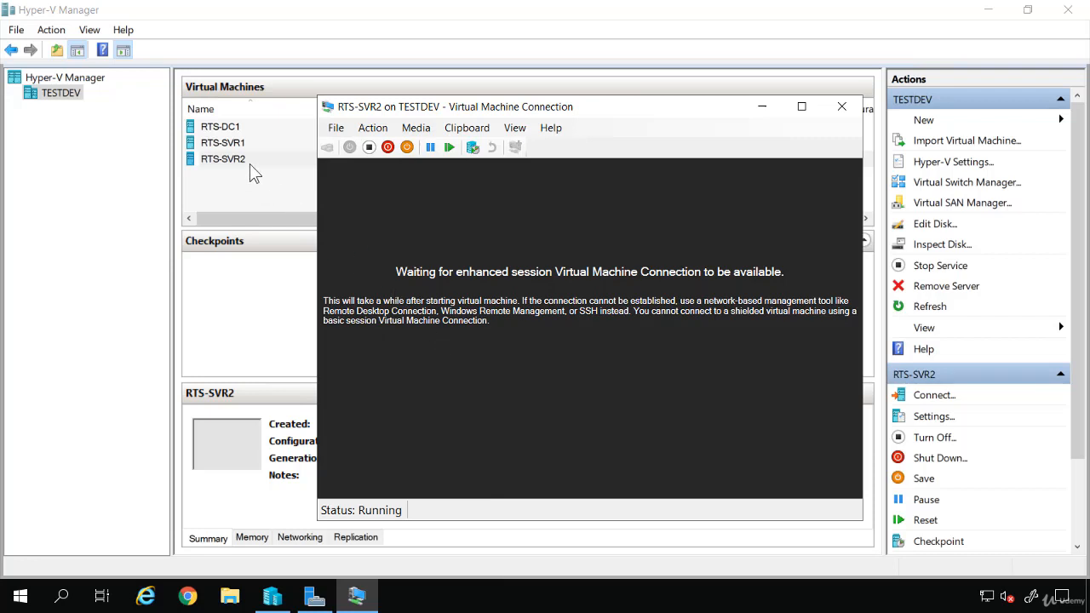
click(370, 147)
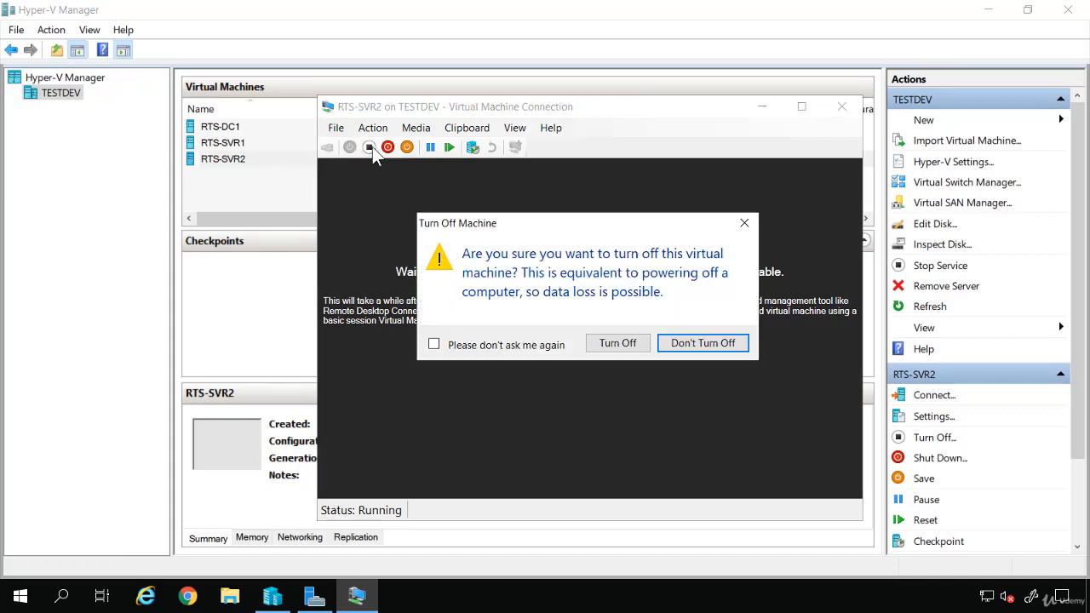
click(617, 344)
- Disable shielding, migration traffic encryption and the Trusted Platform Module in RTS-SVR2's security settings, and apply the changes
click(336, 128)
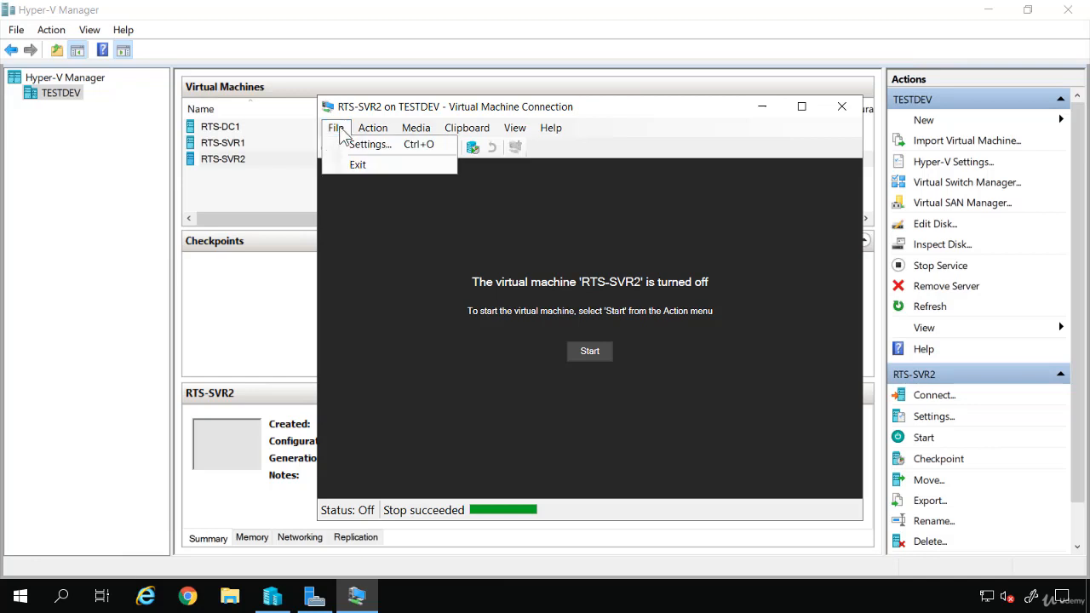
click(349, 145)
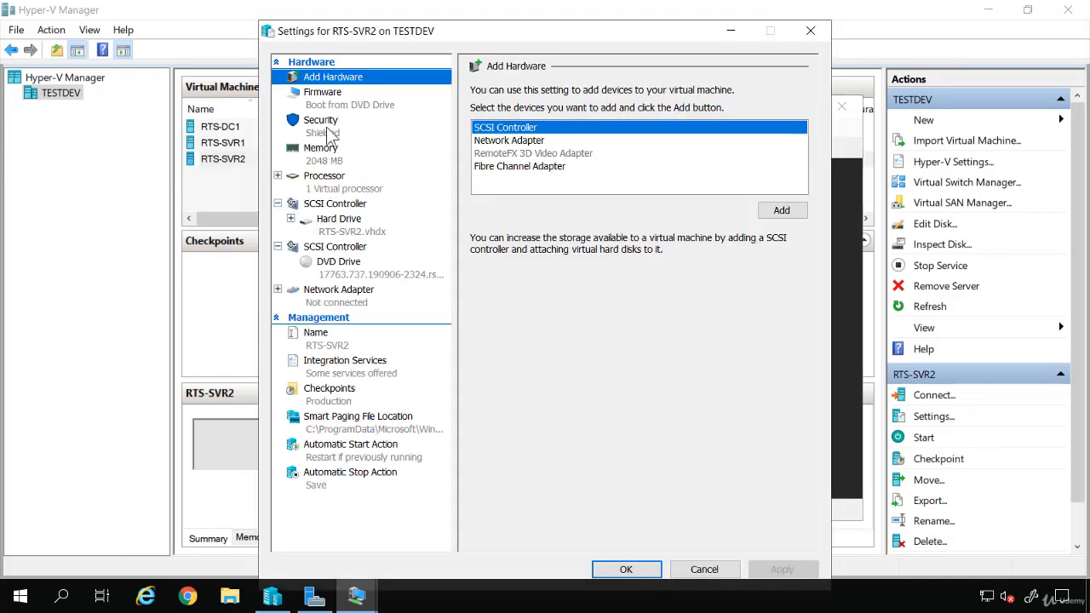
click(322, 125)
click(488, 389)
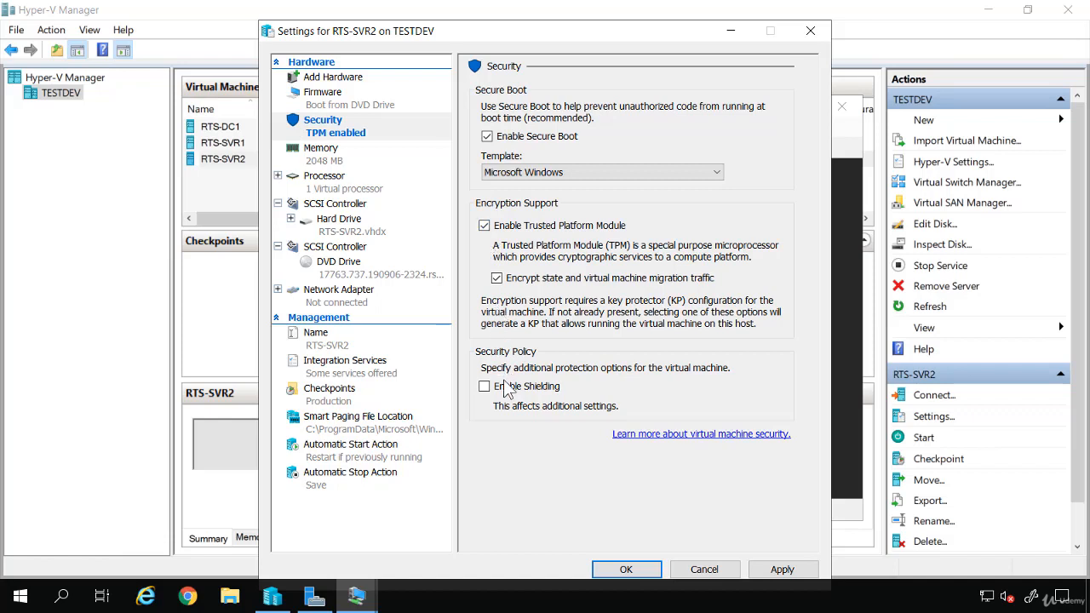
click(497, 278)
click(484, 226)
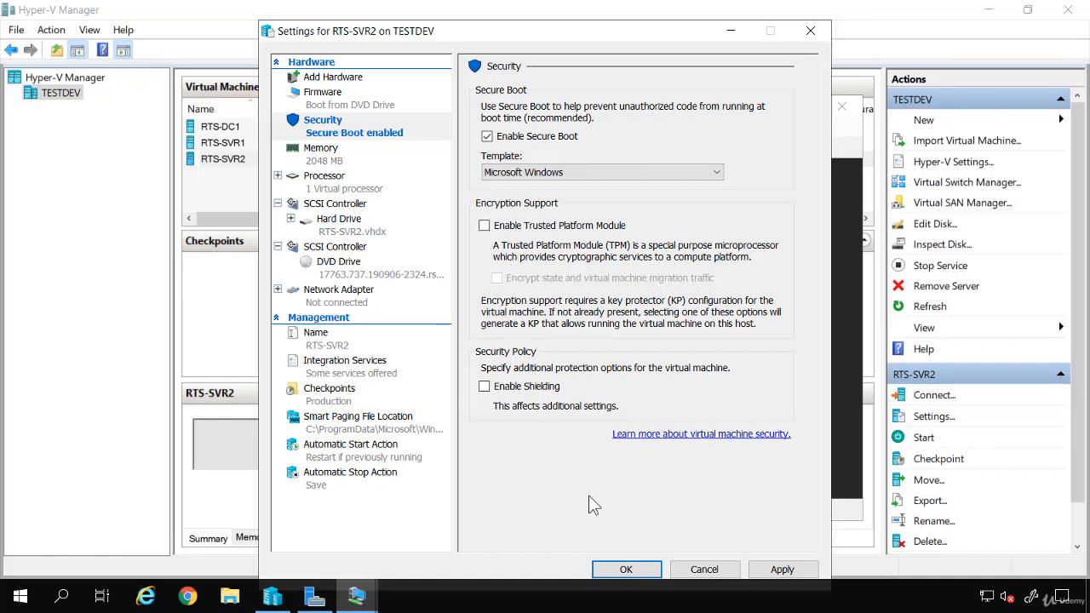
click(779, 569)
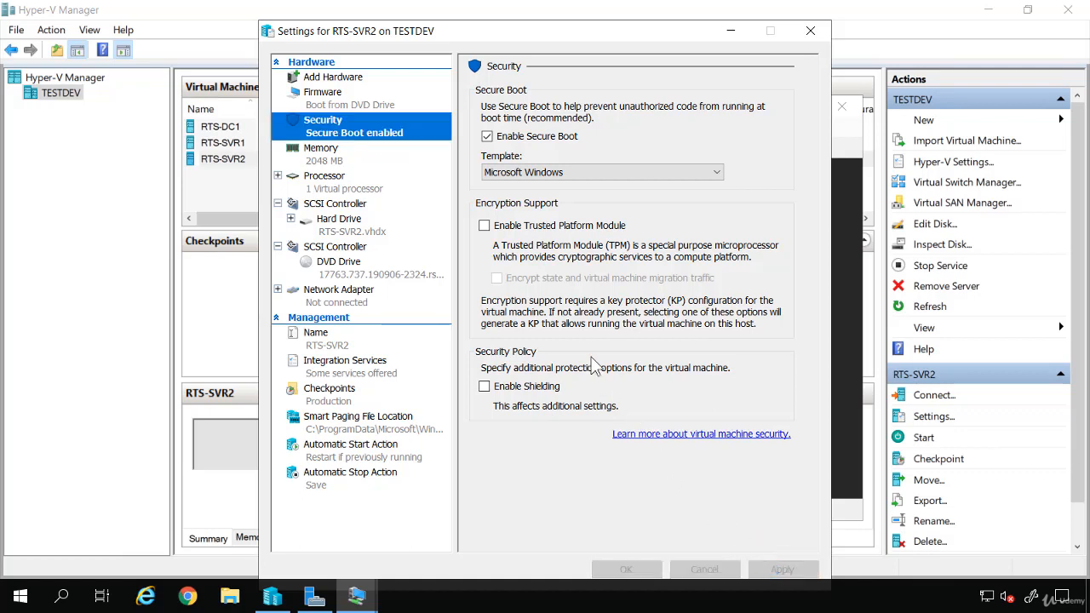
- Review the RAM amount and the dynamic memory minimum and maximum in RTS-SVR2's memory settings
click(335, 155)
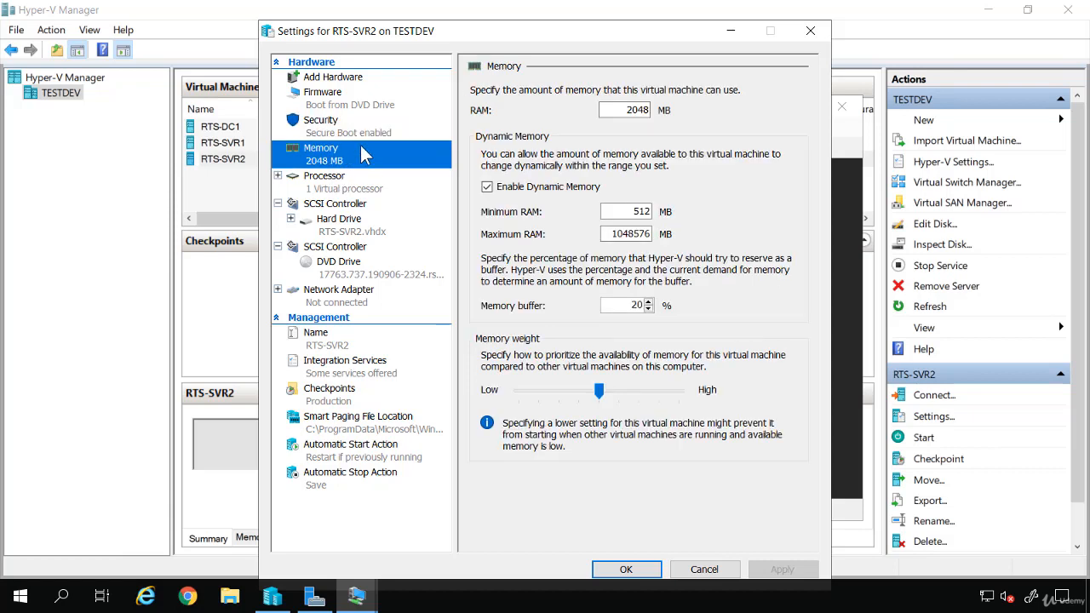
drag(615, 110, 654, 124)
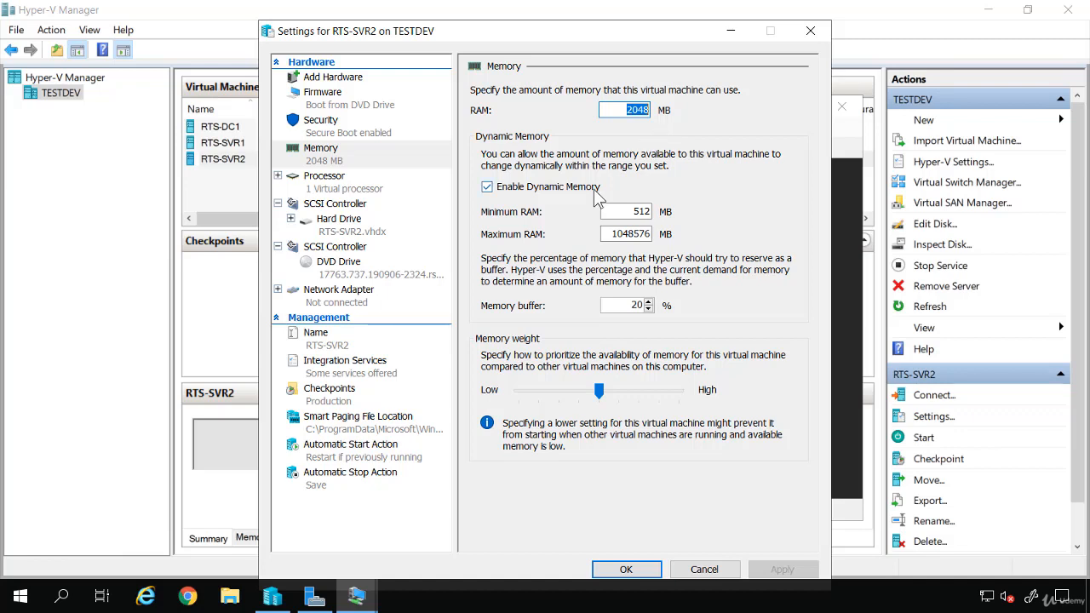
click(627, 212)
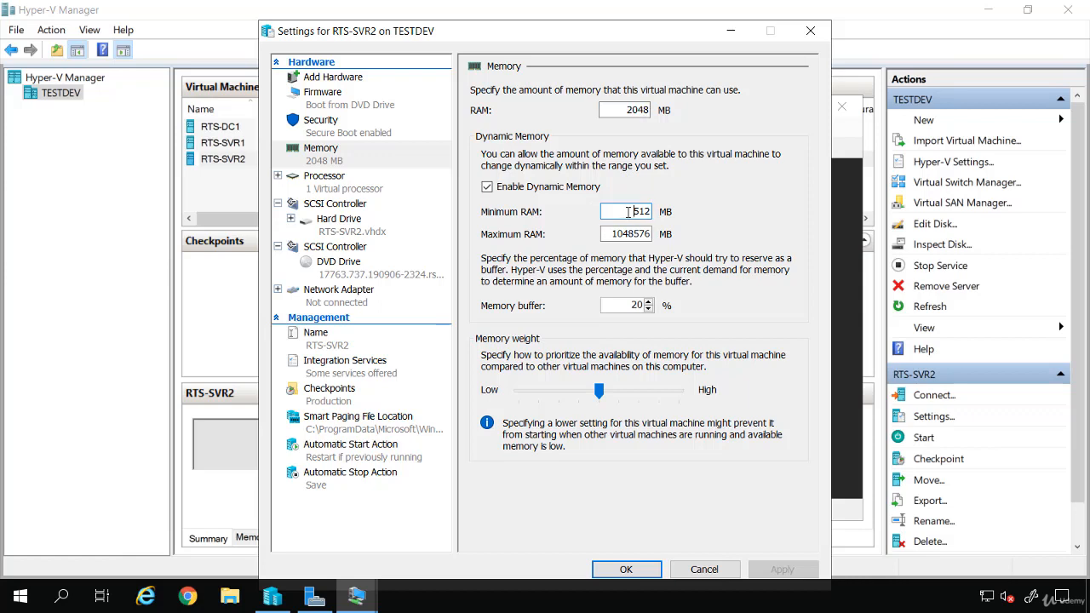
drag(606, 234, 669, 239)
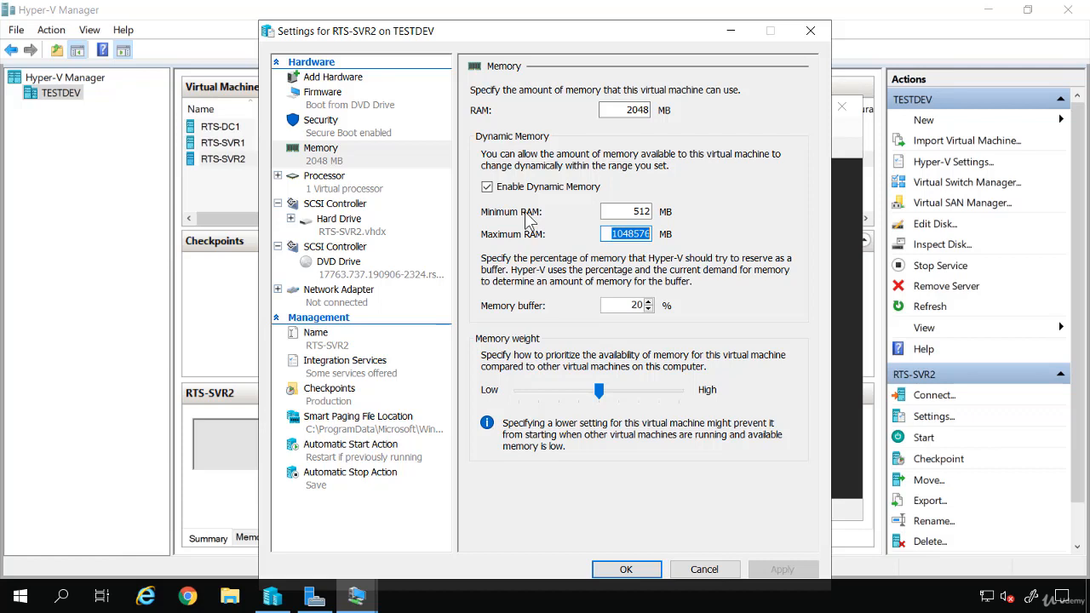
click(610, 234)
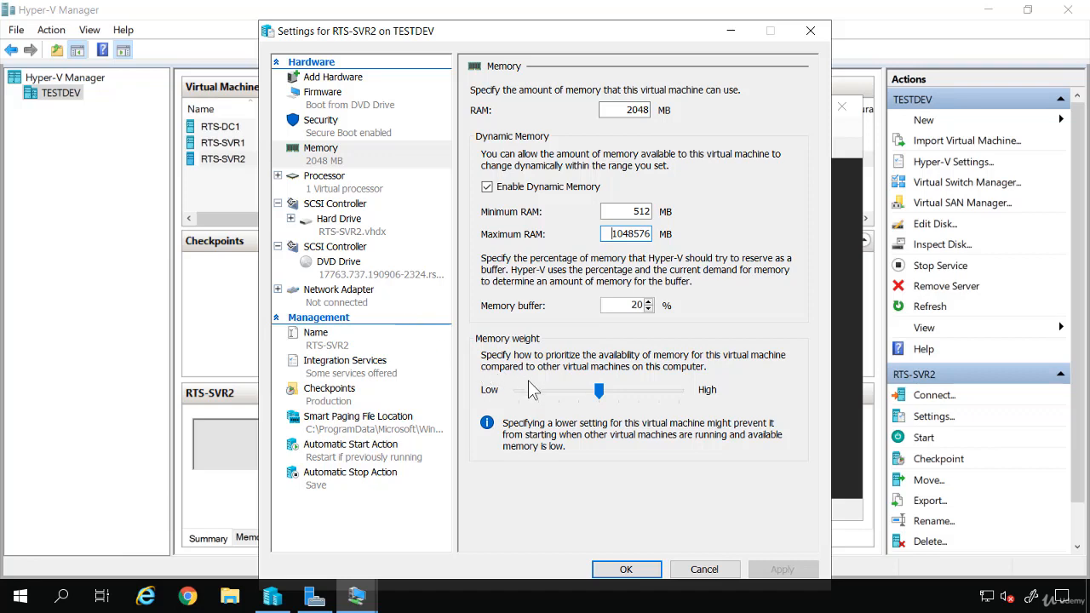
- Try a slightly higher memory weight for RTS-SVR2 and return it to the middle setting
click(600, 392)
drag(612, 396, 620, 400)
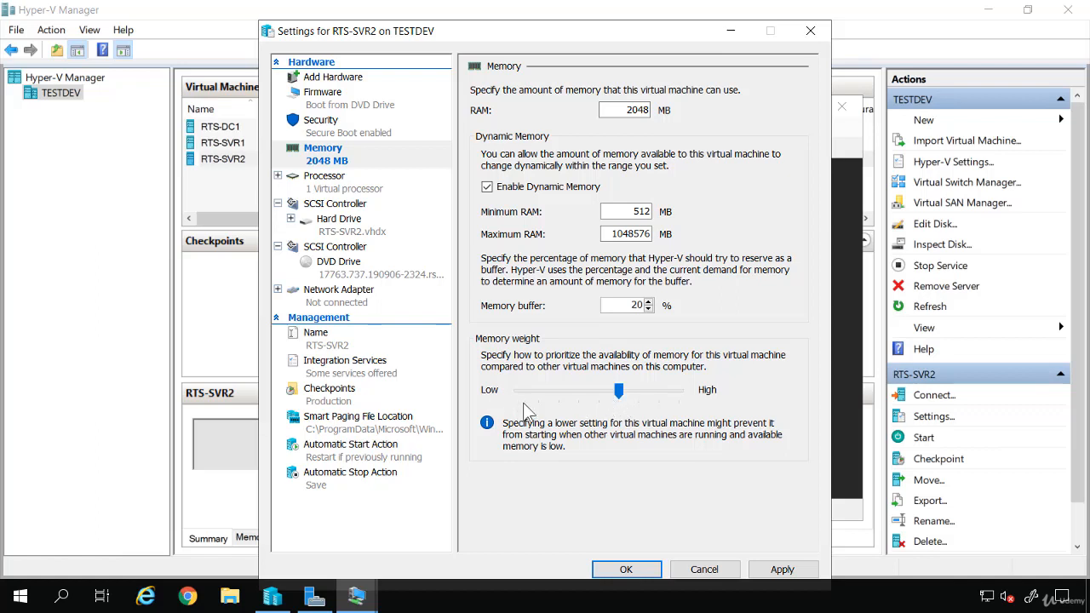
click(601, 400)
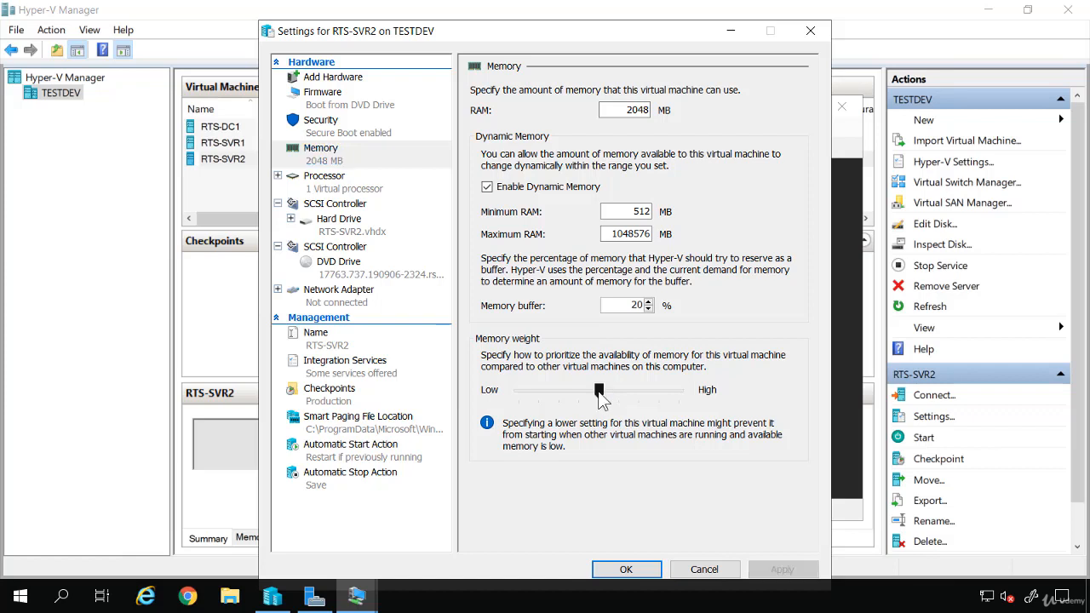
- Try raising RTS-SVR2's number of virtual processors and set the count back to 1
click(338, 190)
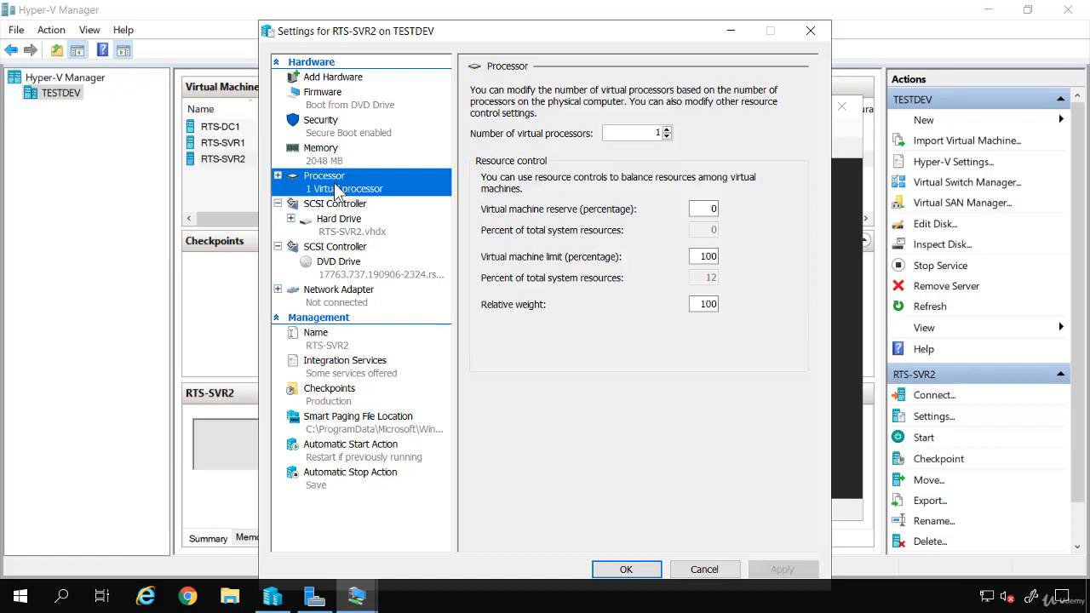
click(667, 129)
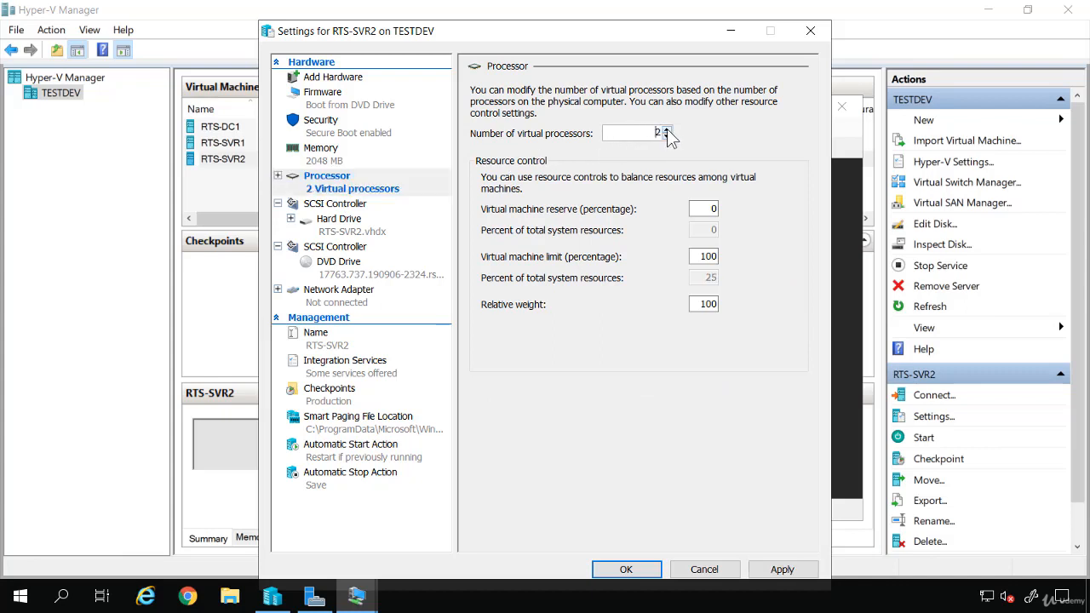
click(667, 130)
click(667, 130)
click(667, 137)
click(667, 137)
click(668, 137)
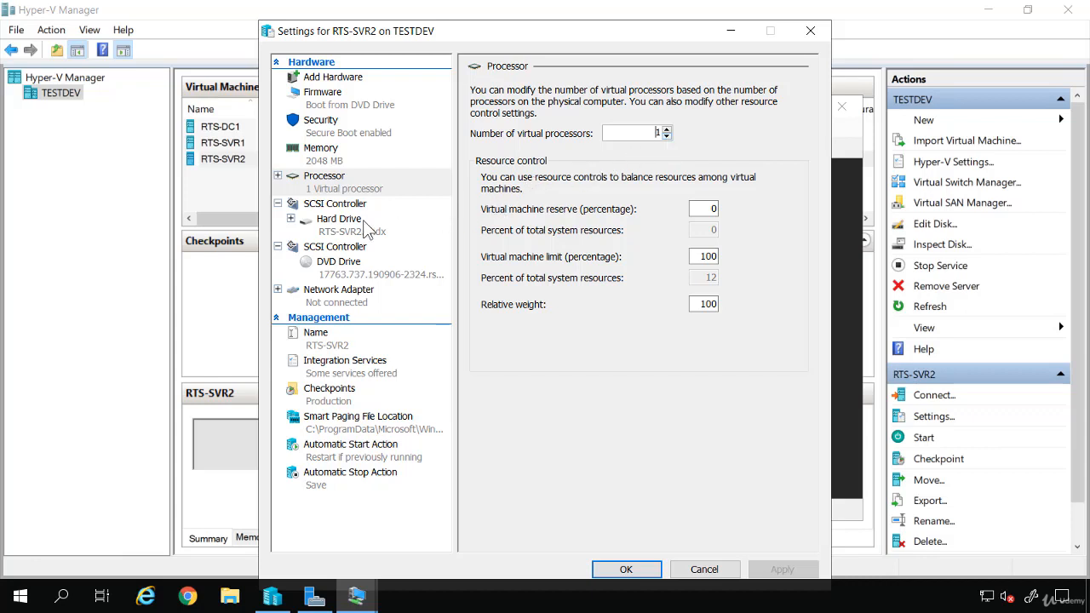
- Review RTS-SVR2's hard drive, DVD drive, network adapter, name and integration services settings, including the available virtual switches
click(338, 223)
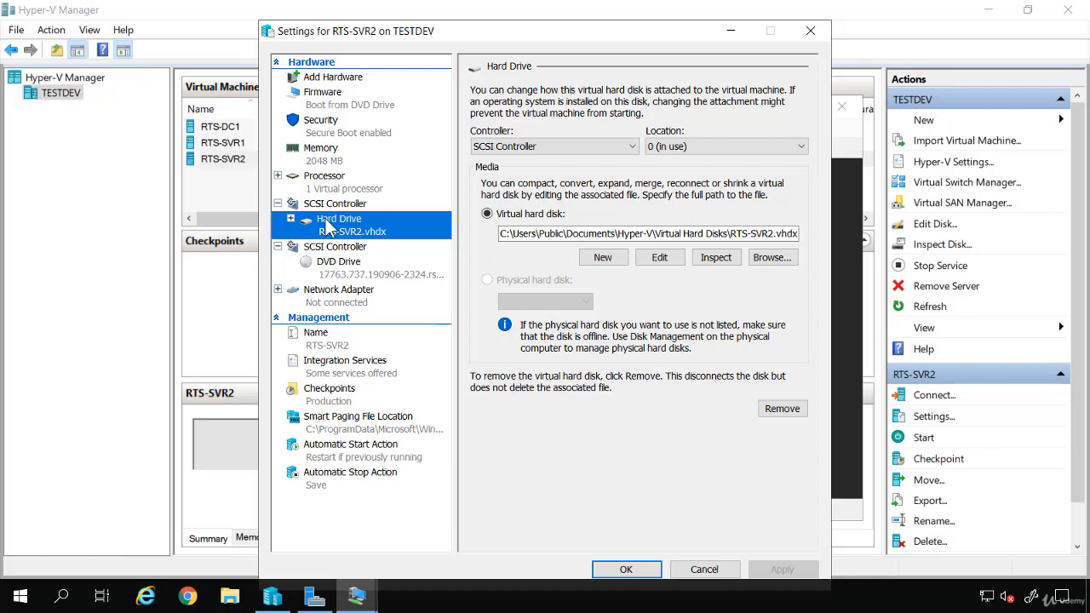
click(331, 266)
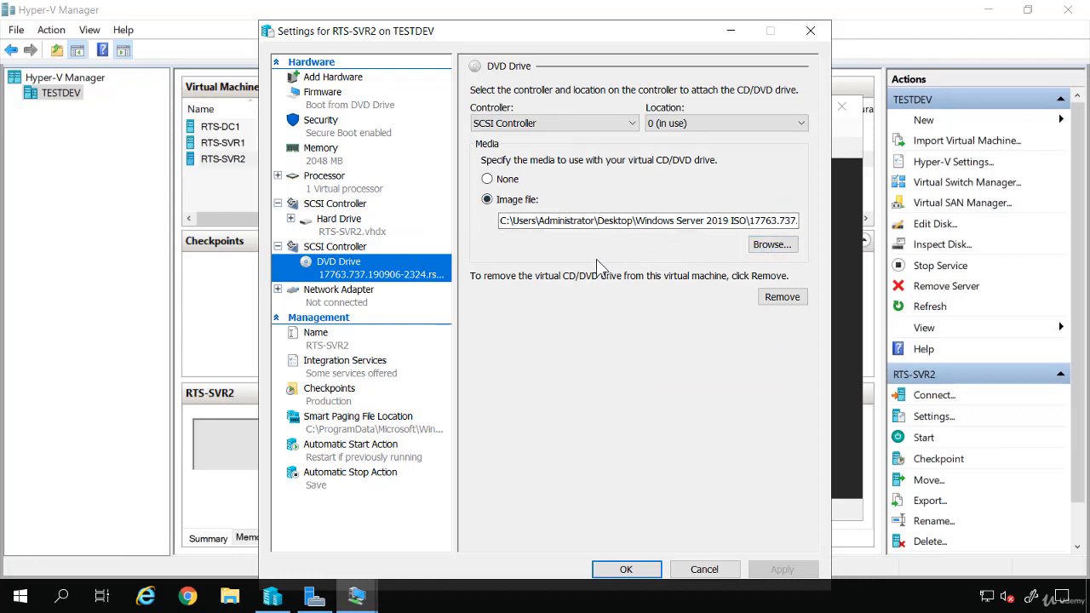
click(352, 295)
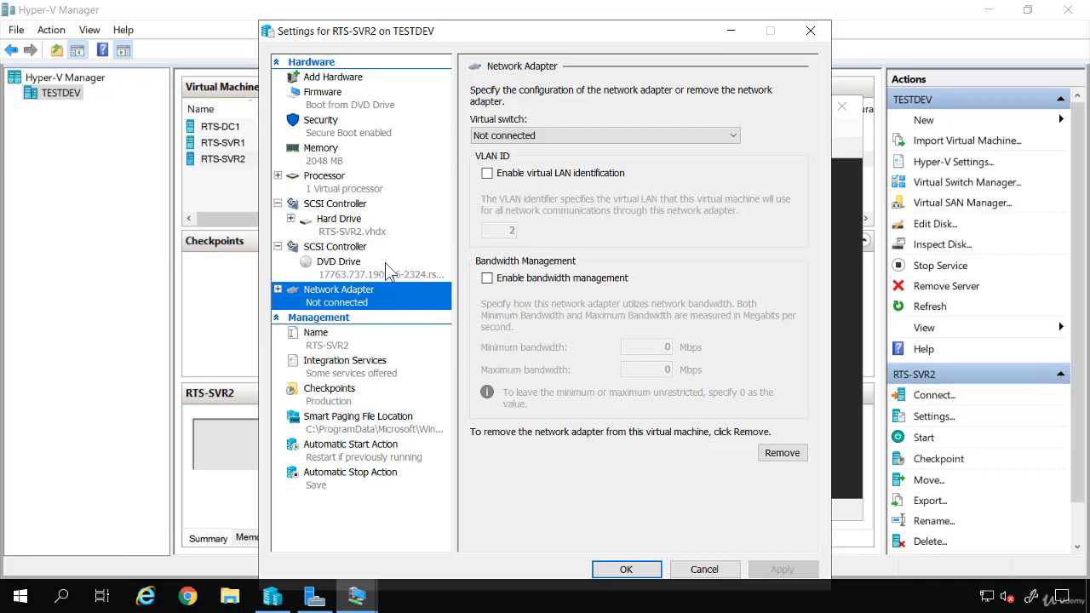
click(546, 135)
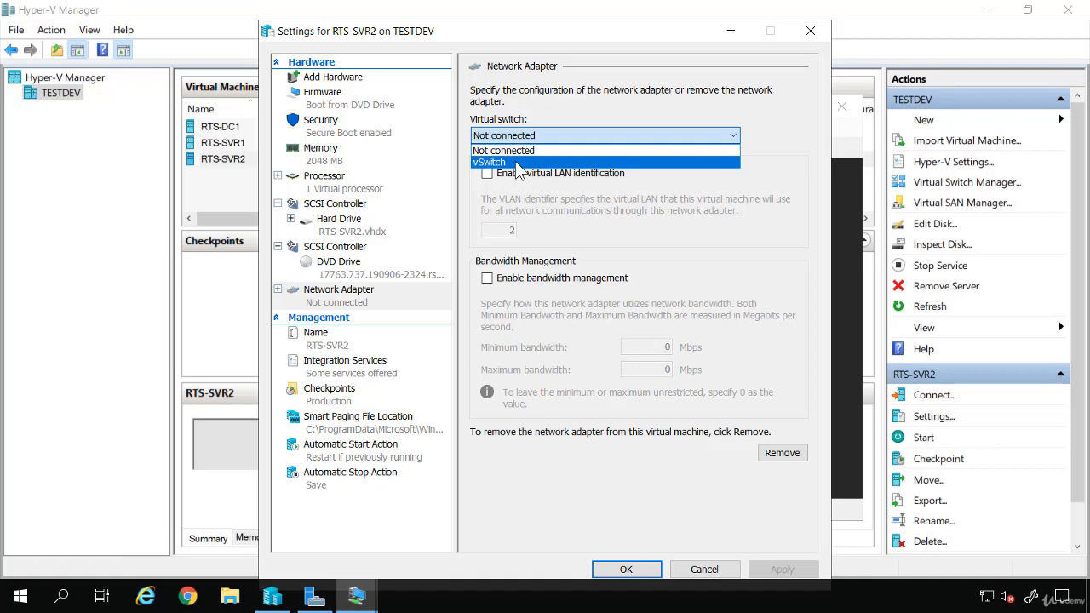
click(586, 236)
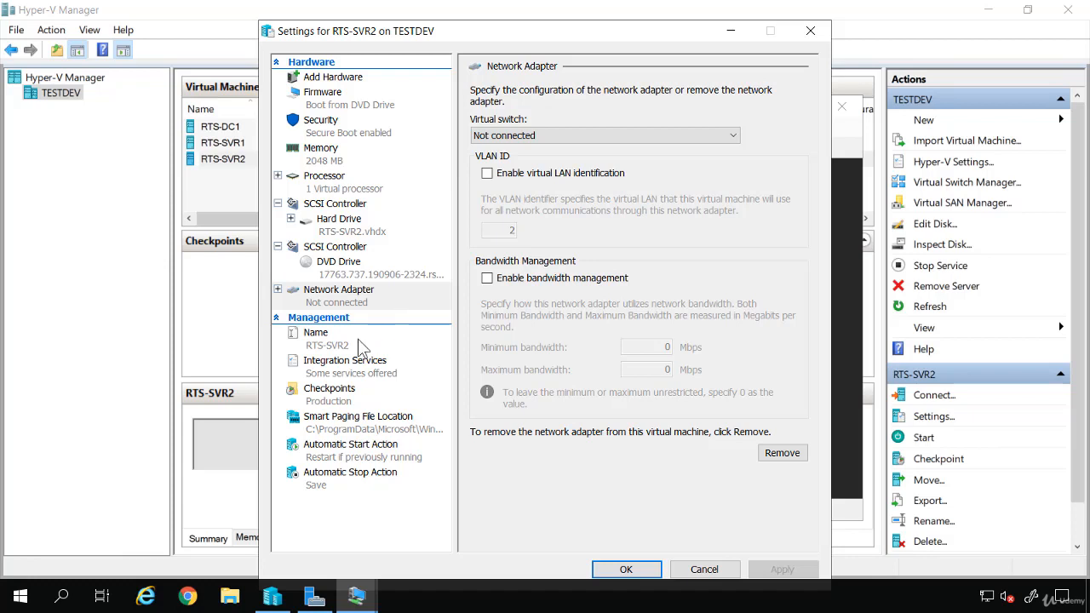
click(331, 343)
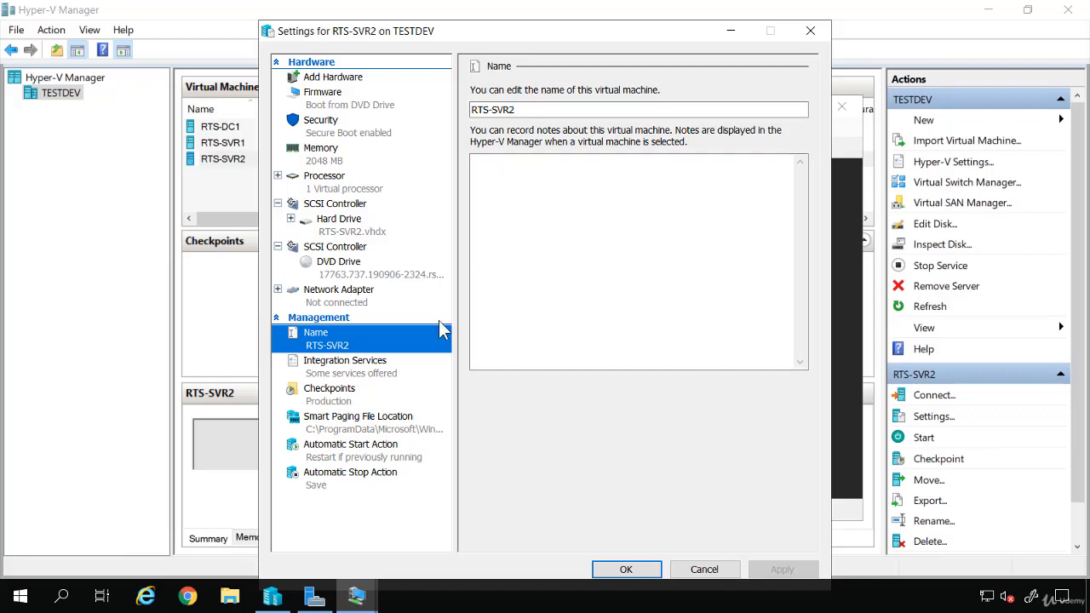
click(356, 374)
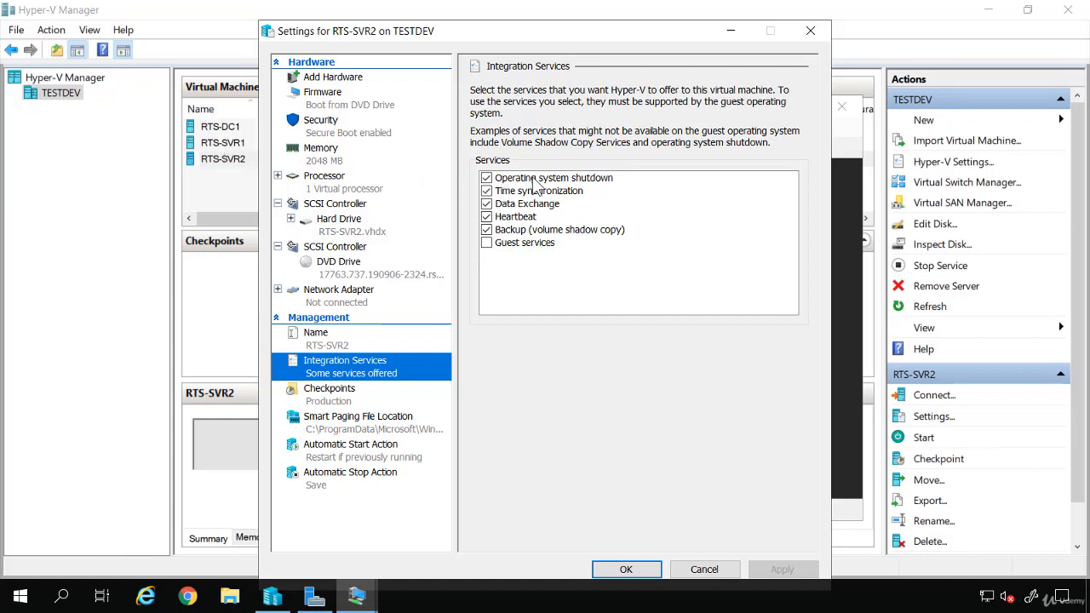
- Set RTS-SVR2's automatic stop action to shut down the guest operating system
click(375, 477)
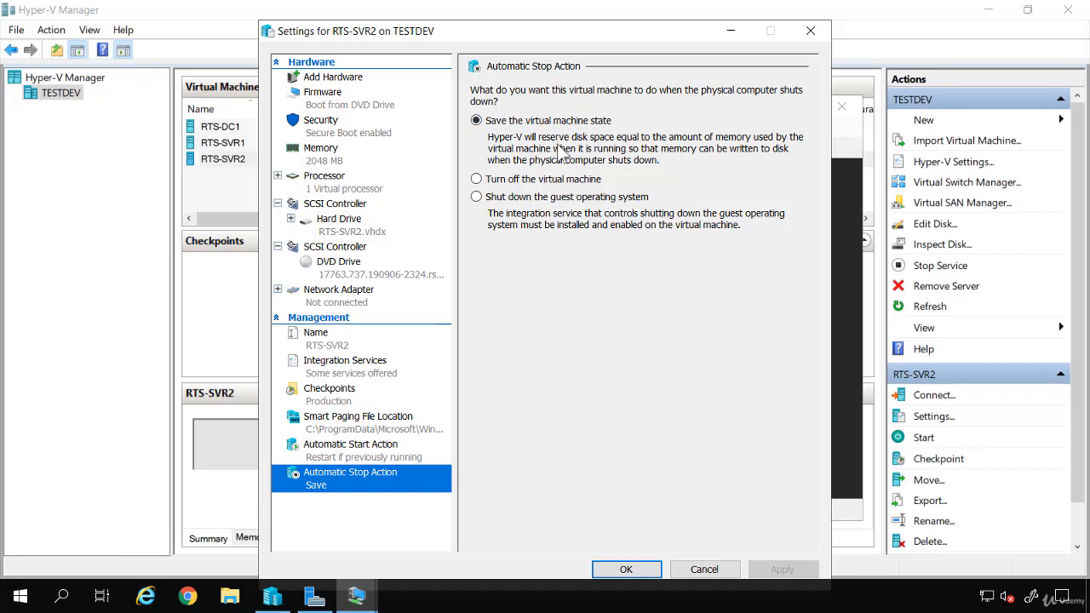
click(507, 184)
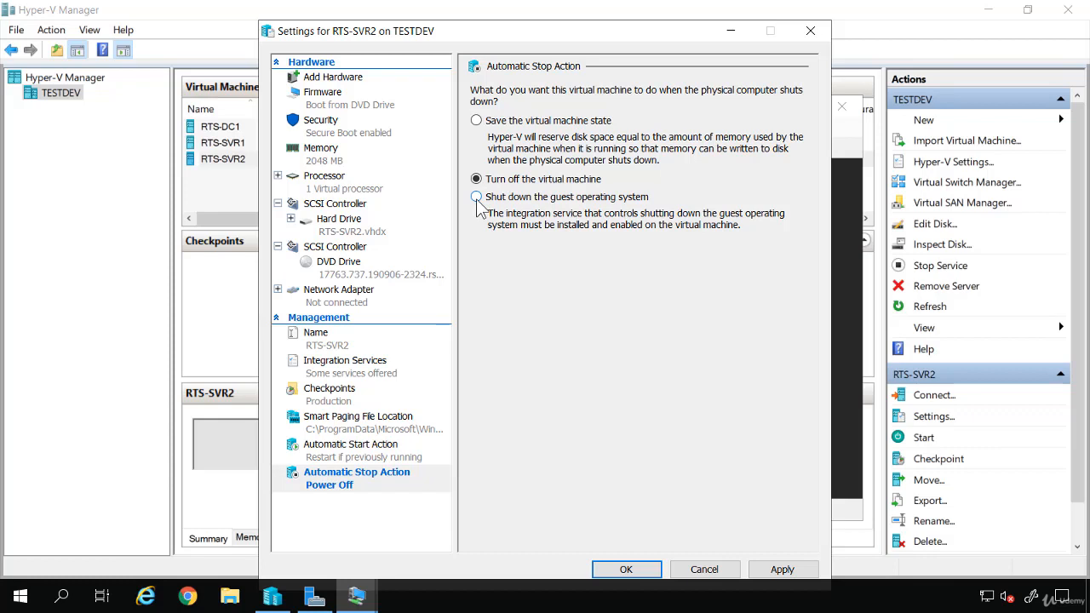
click(478, 200)
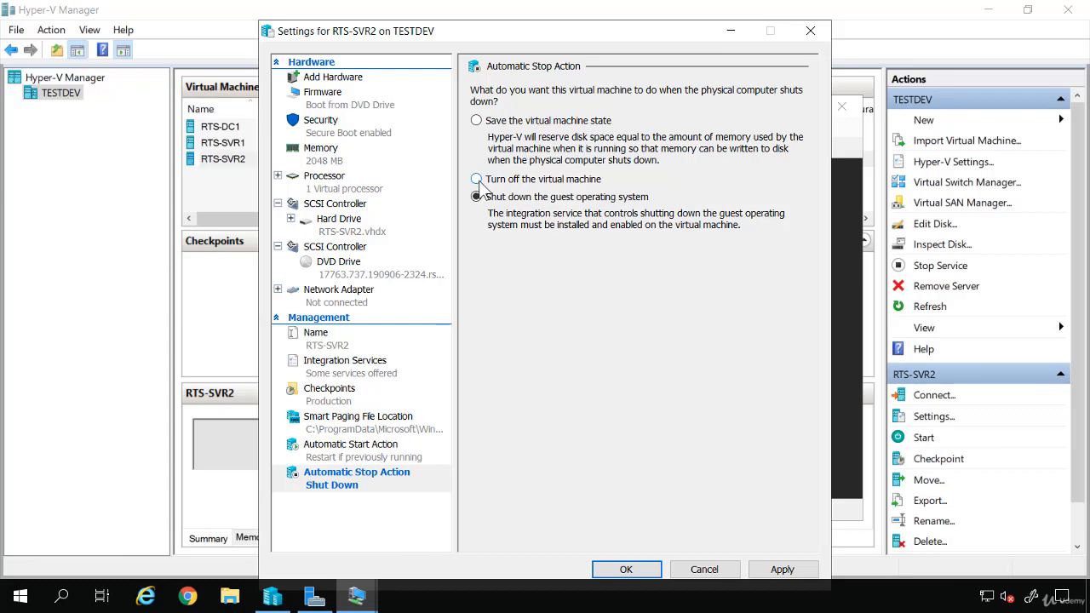
click(476, 179)
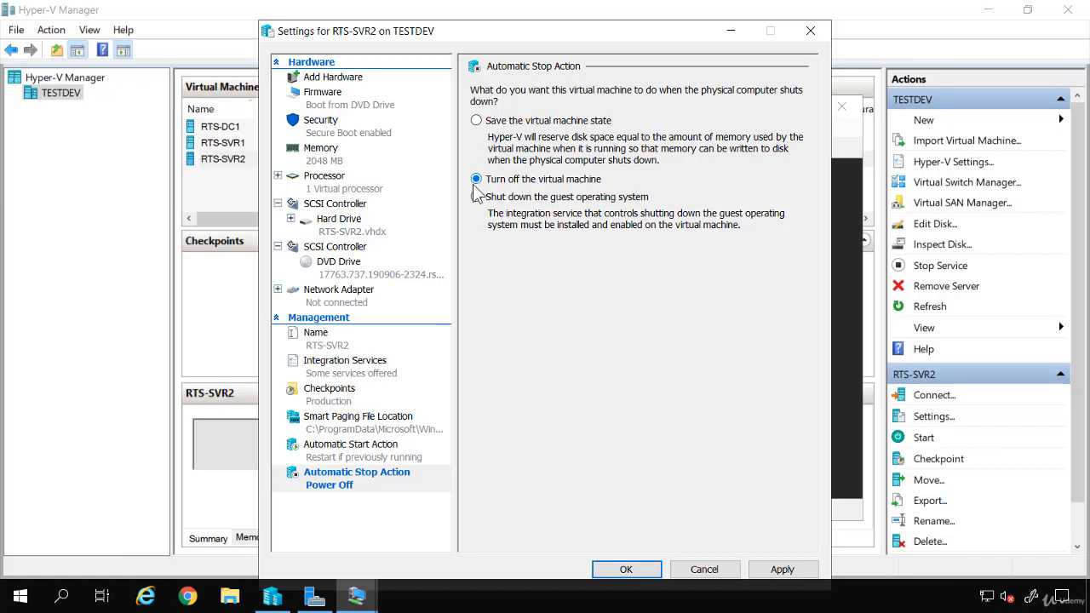
click(478, 121)
click(477, 199)
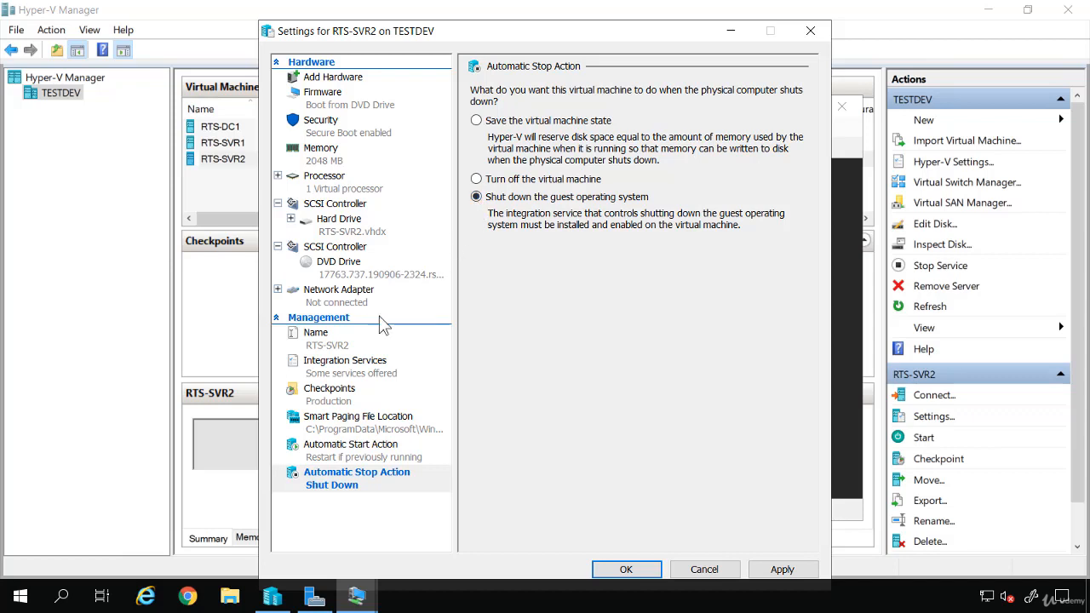
- Try disabling the Operating system shutdown and Data Exchange integration services one at a time, re-enabling each
click(361, 375)
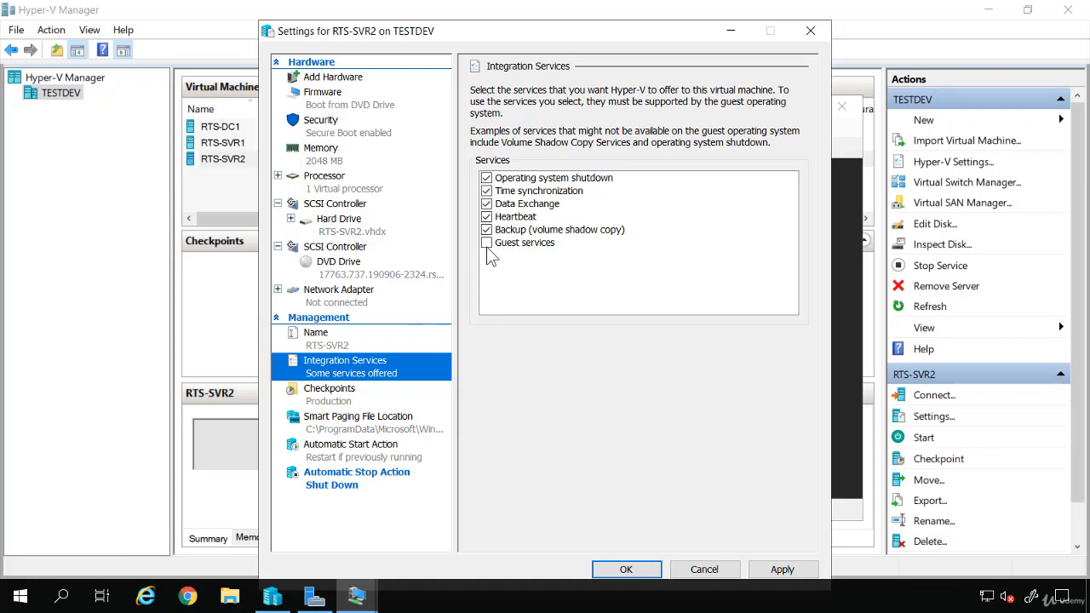
click(486, 178)
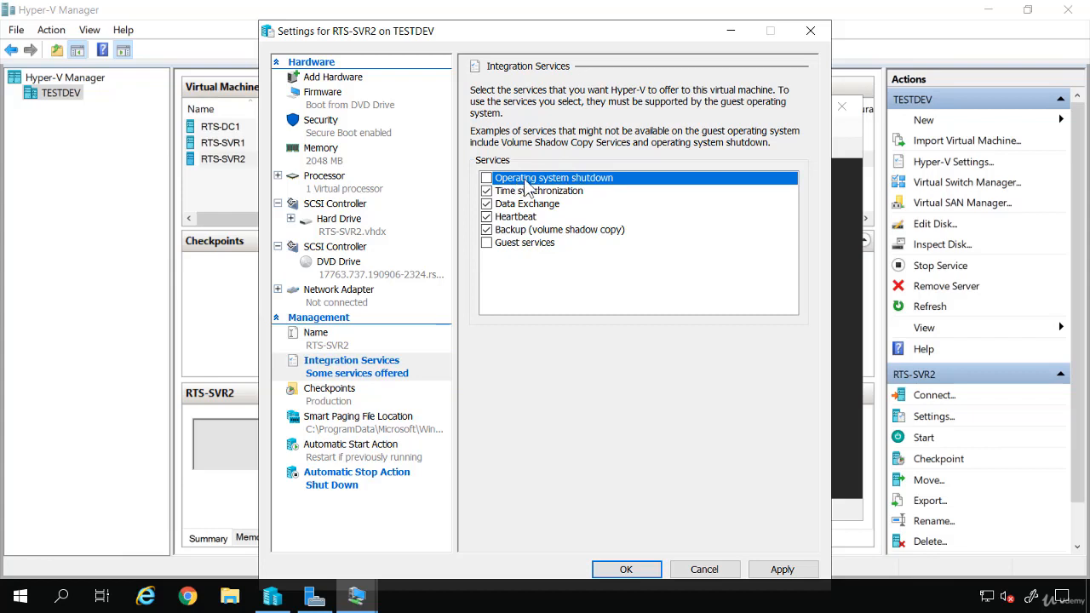
click(486, 179)
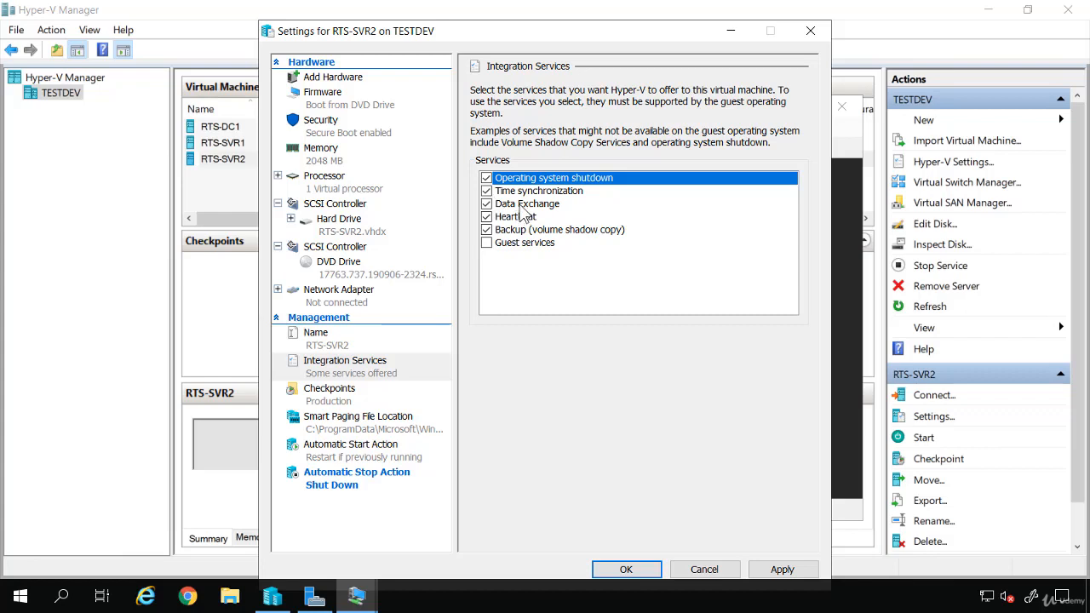
click(520, 206)
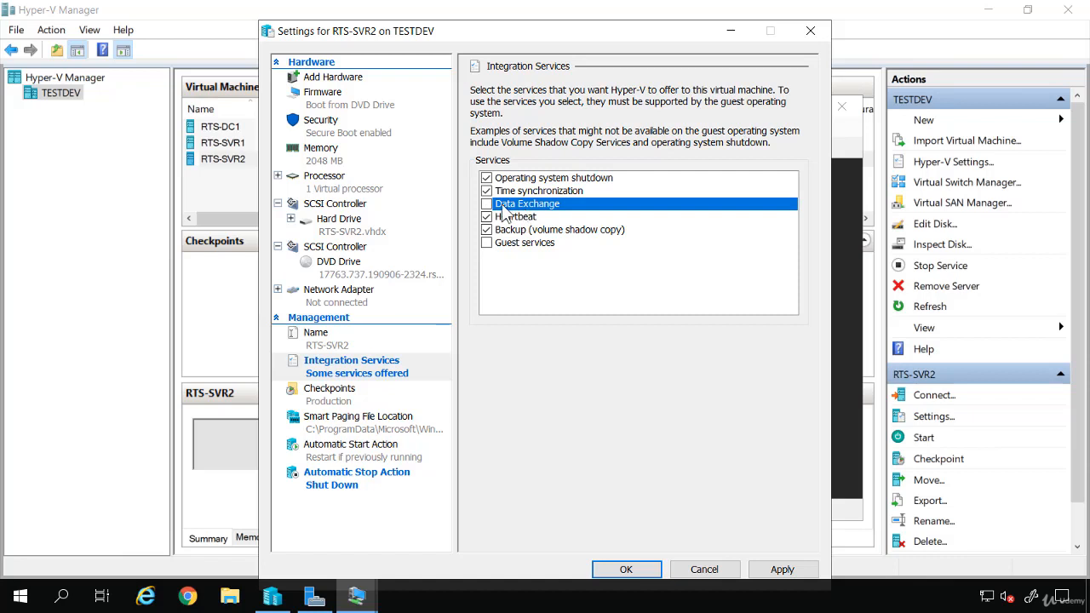
click(498, 209)
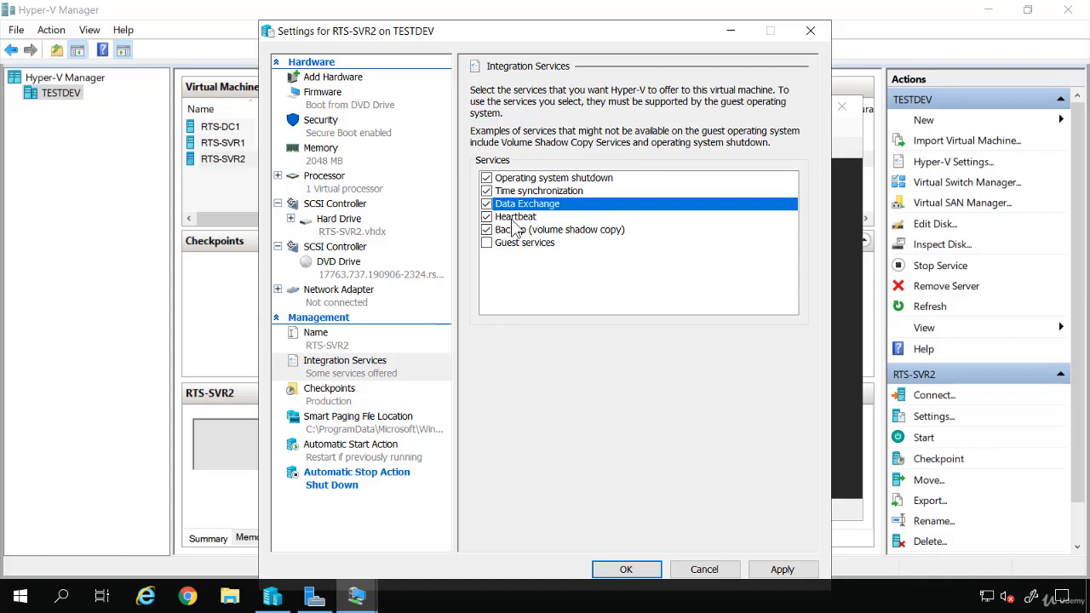
- Open an administrator PowerShell session and run get-vm -vmname rts-svr2|select name, state, status to query RTS-SVR2
right_click(21, 597)
click(127, 369)
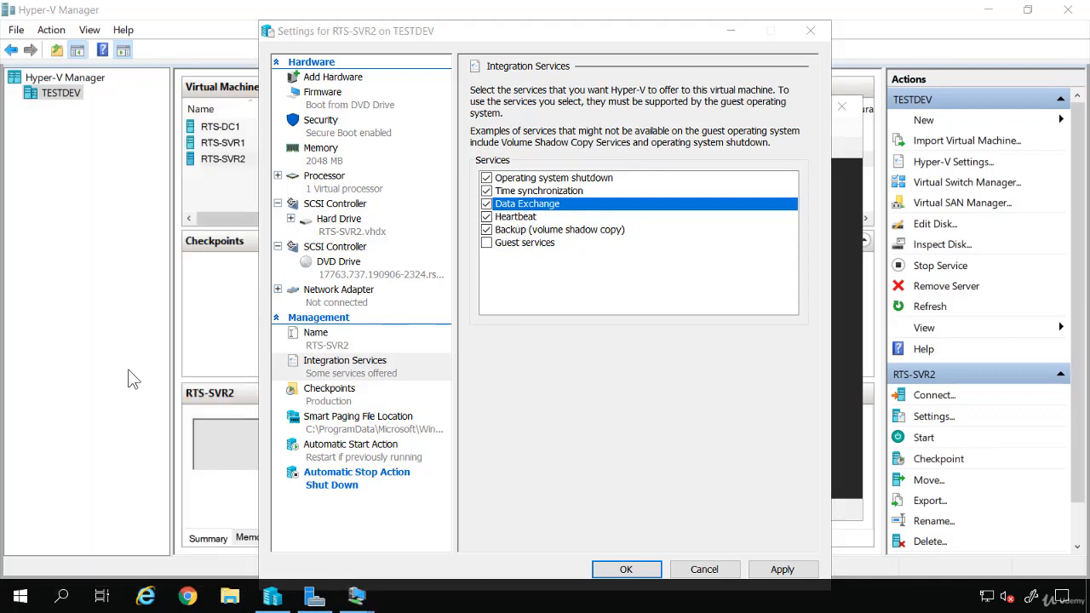
click(283, 266)
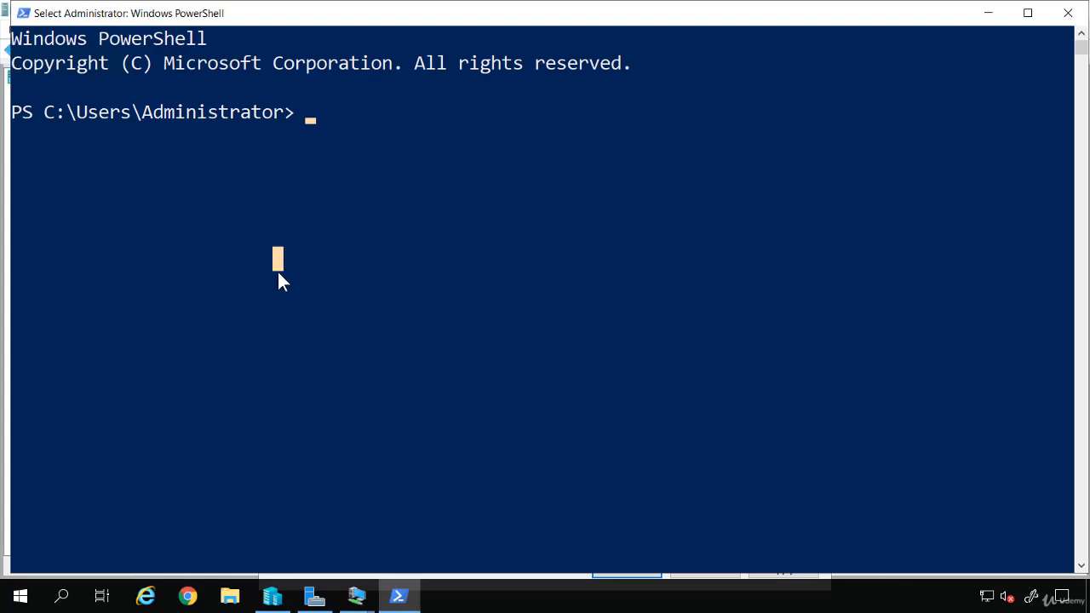
text(get-vm)
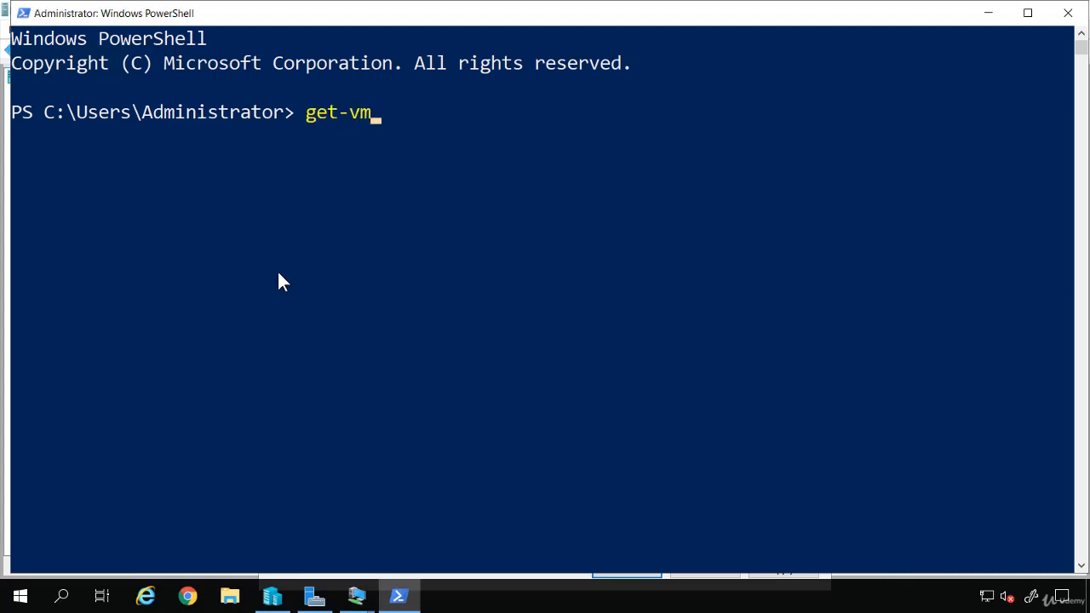
text( -vmname)
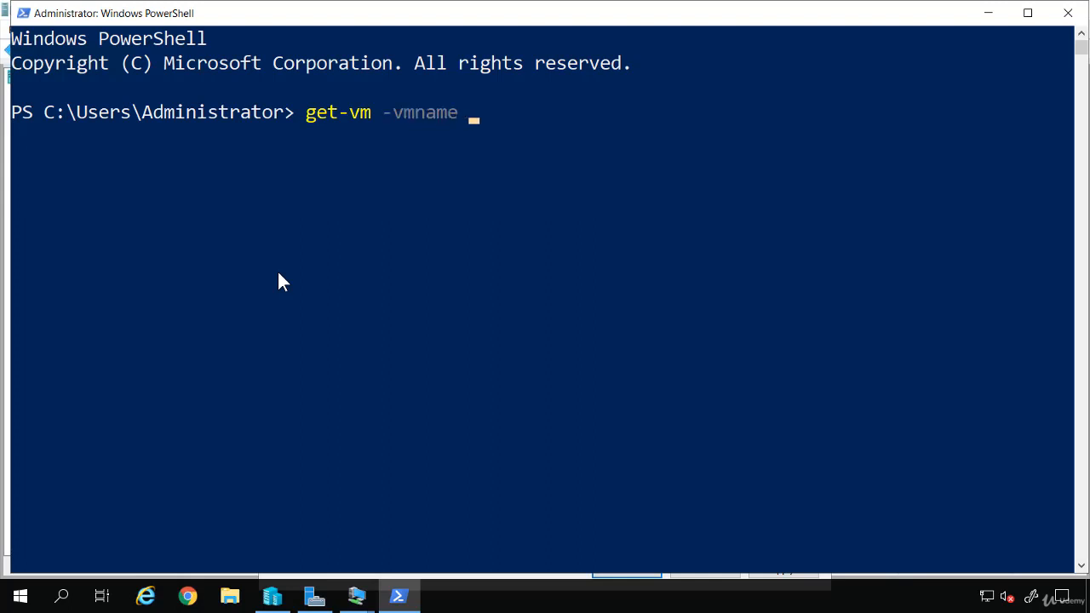
text( rts-svr2)
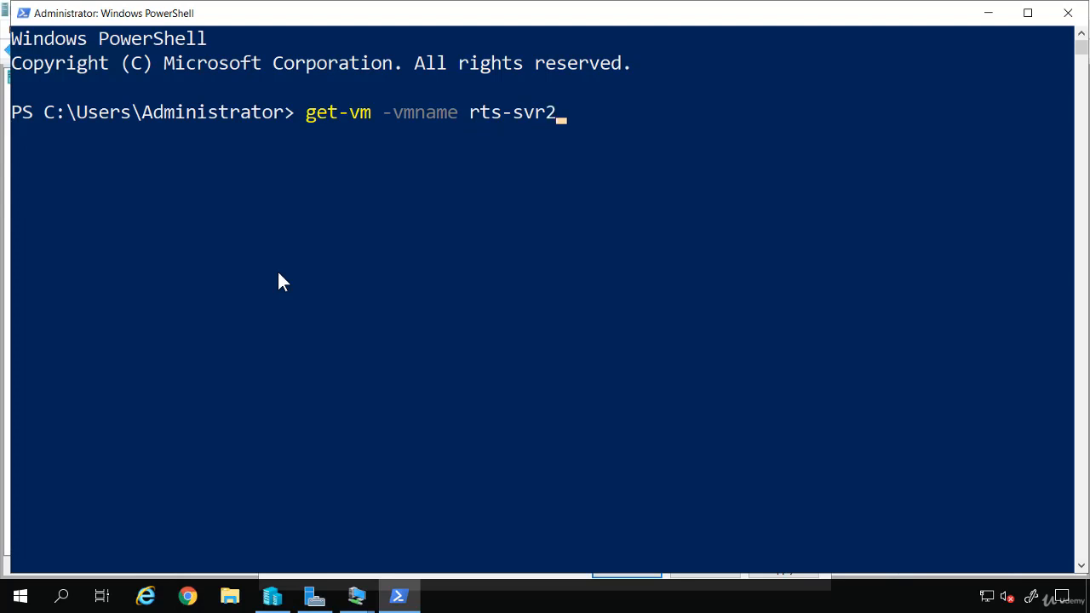
text(|select )
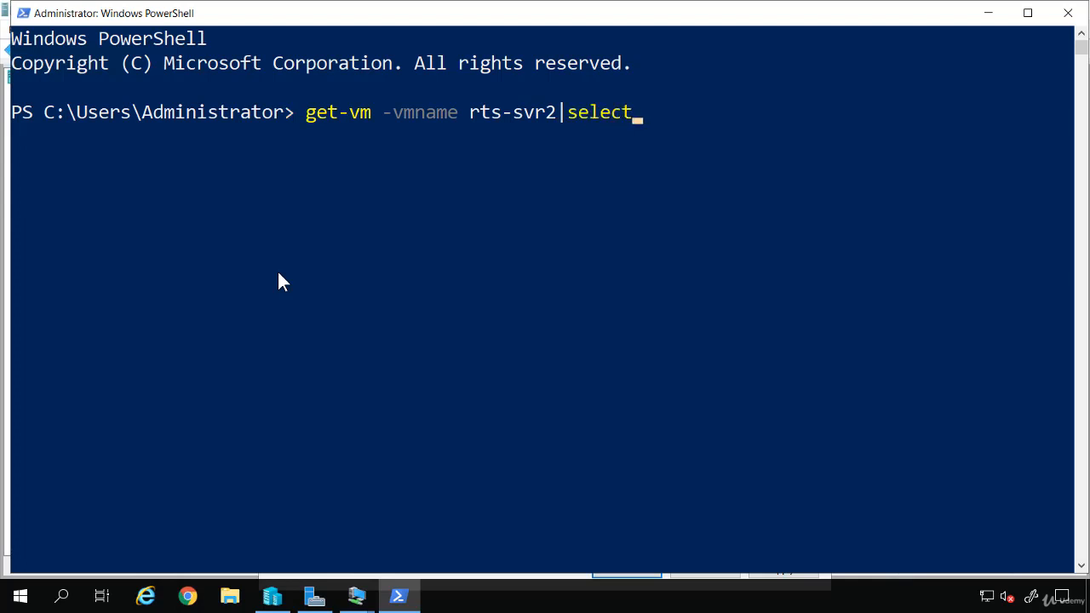
text(name, state)
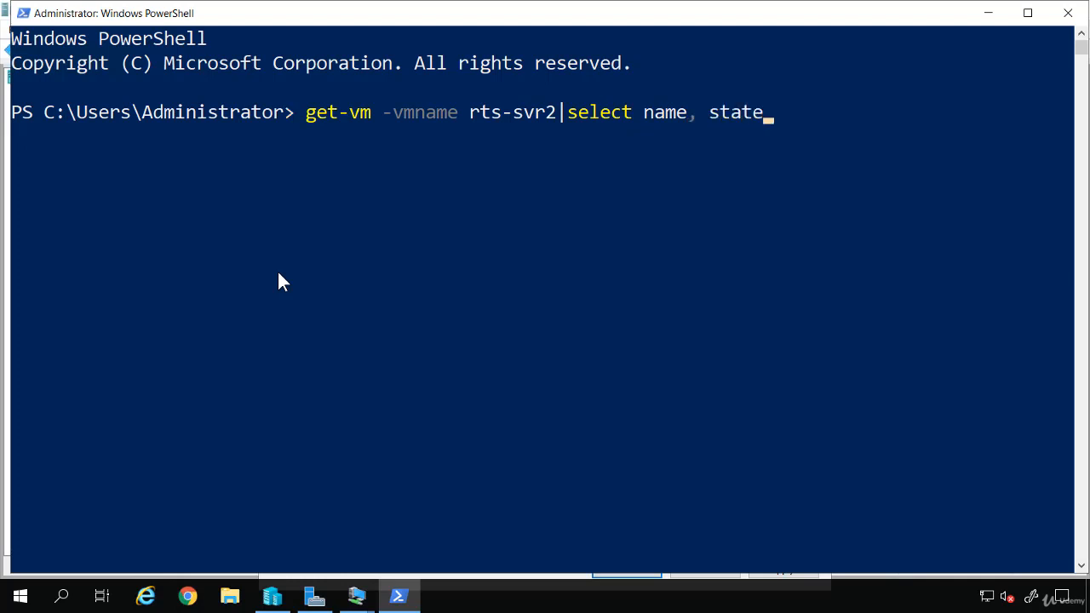
text(, status)
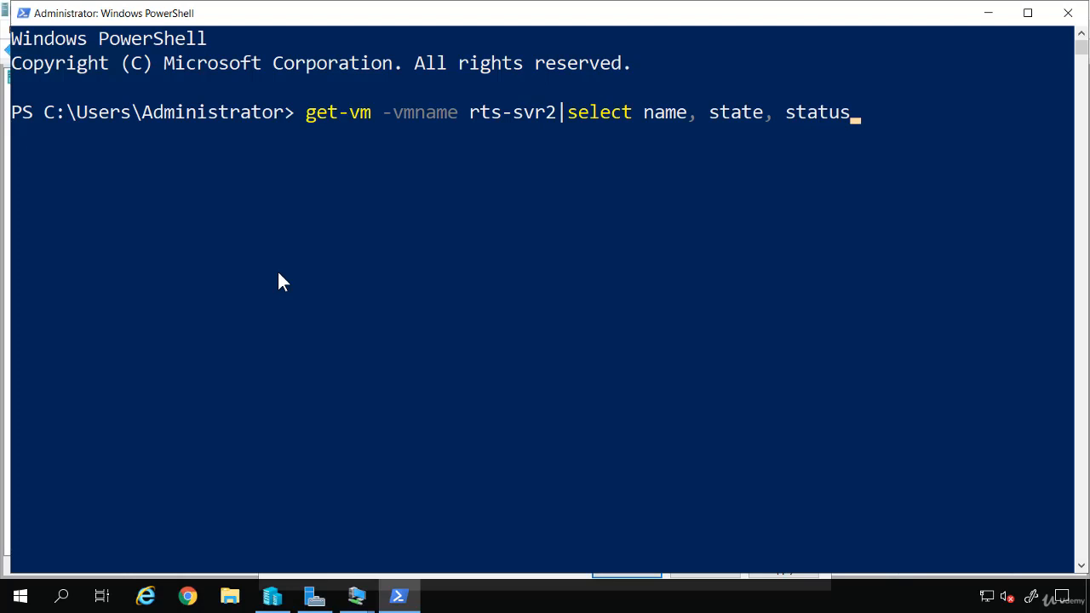
key(Return)
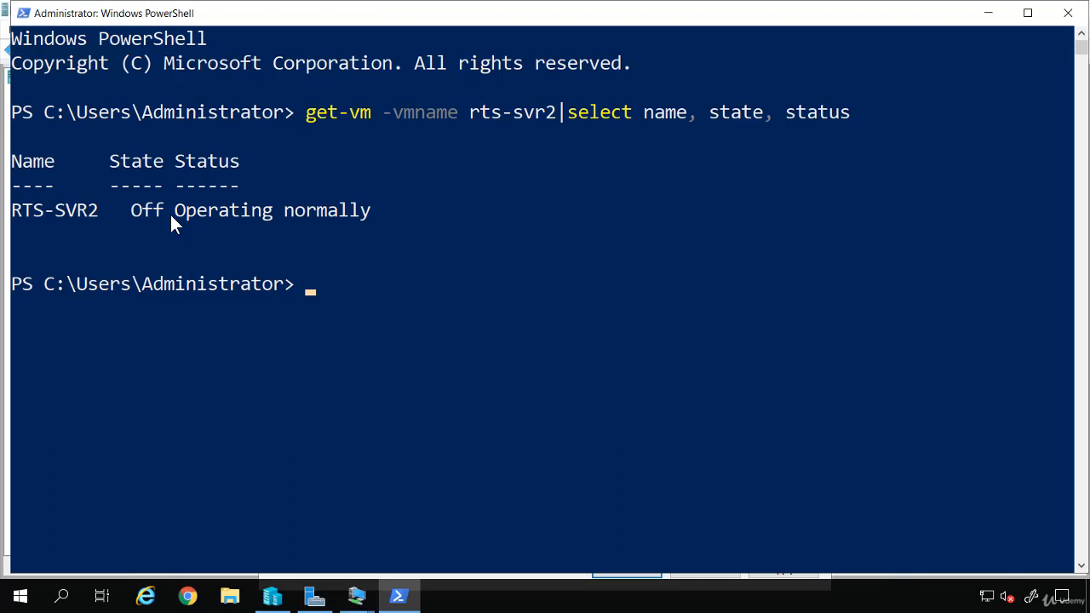
- Rerun the get-vm query with rts-svr1 and rts-dc1 added to the VM names after rts-svr2
key(Up)
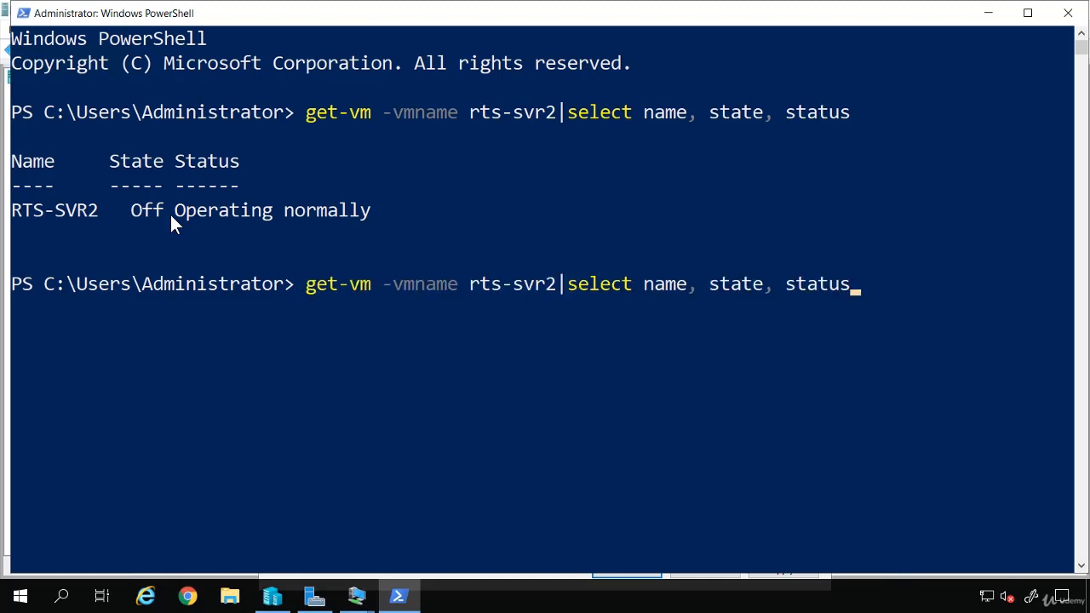
key(Left)
key(Left)
key(Left)
key(Left)
key(Left)
key(Left)
key(Left)
key(Left)
key(Left)
key(Left)
key(Left)
key(Left)
key(Left)
key(Left)
key(Left)
key(Left)
key(Left)
key(Left)
key(Left)
key(Left)
key(Left)
key(Left)
text(, rts)
text(-svr)
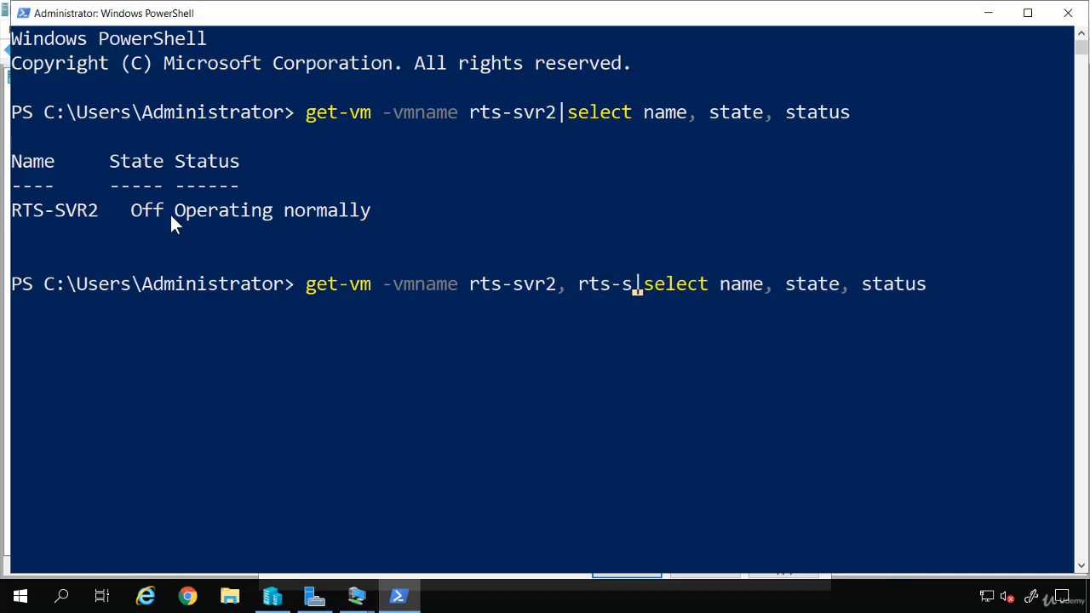
text(1)
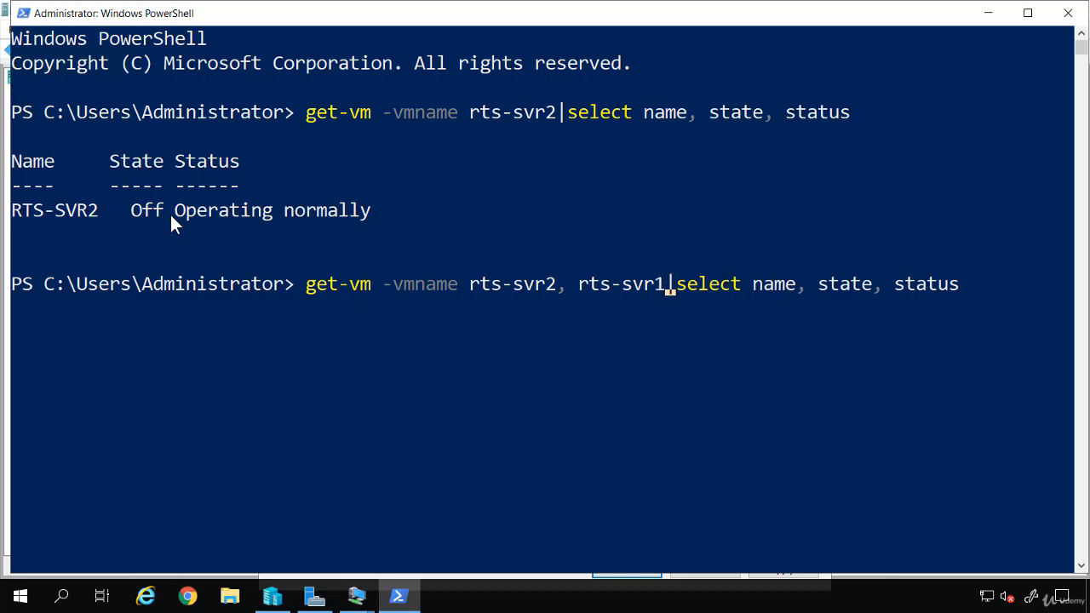
text(, rts)
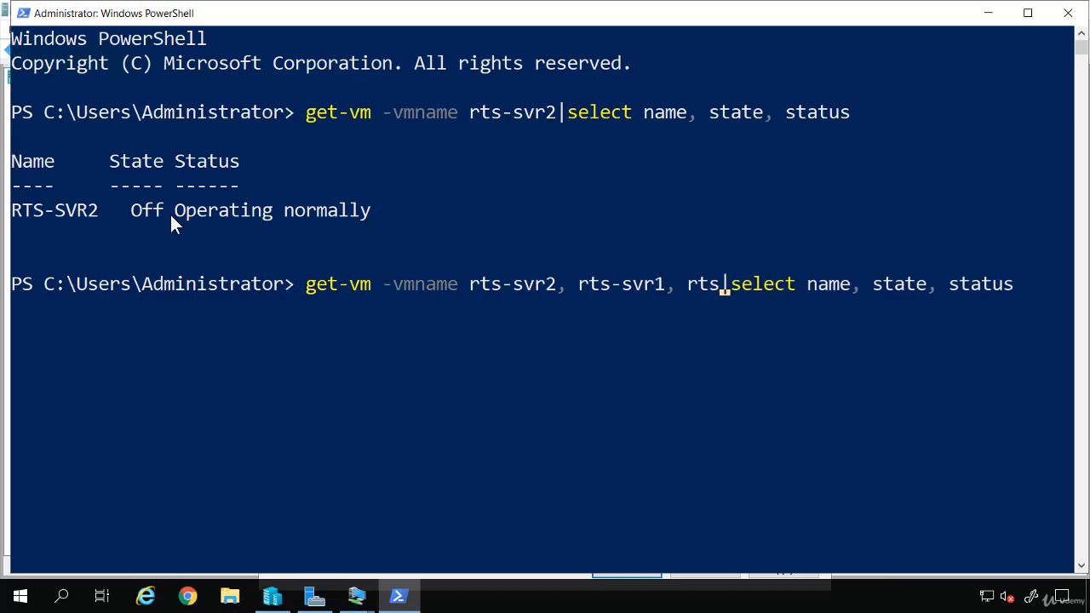
text(-dc1)
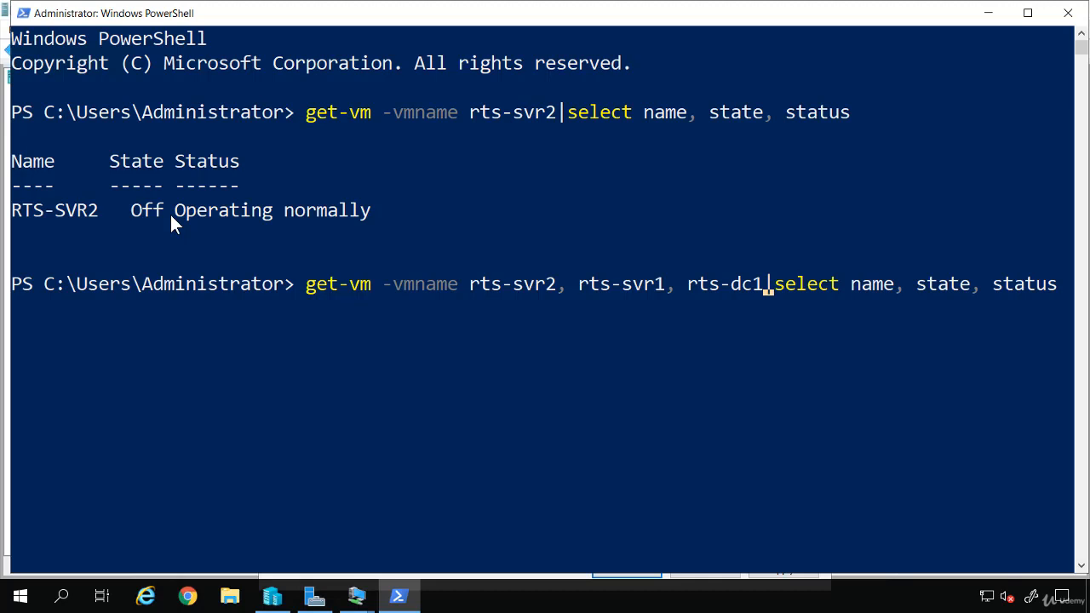
key(Return)
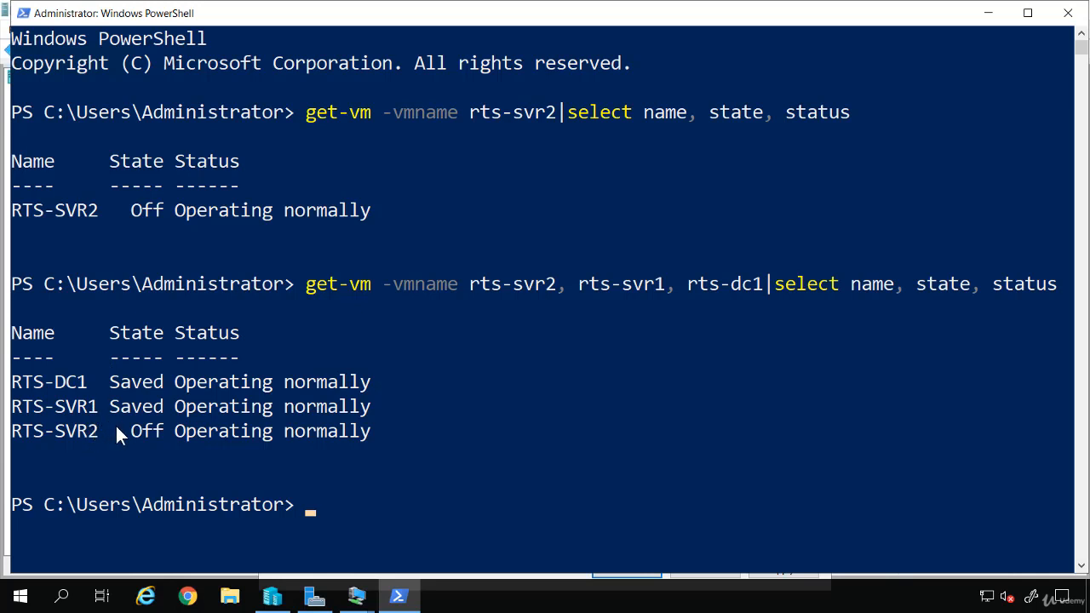
- Rerun the get-vm query with the VM name list replaced by the wildcard * to cover all virtual machines
key(Up)
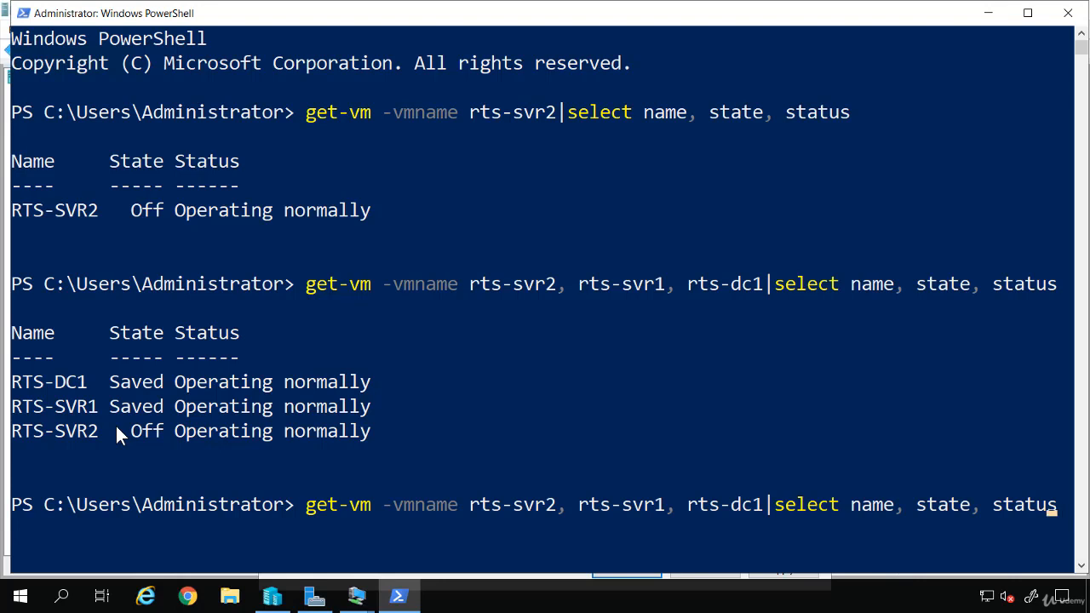
key(Left)
key(Left)
key(Left)
key(Left)
key(Left)
key(Left)
key(Left)
key(Left)
key(Left)
key(Left)
key(Left)
key(Left)
key(Left)
key(Left)
key(Left)
key(Left)
key(Left)
key(Left)
key(Left)
key(Left)
key(Left)
key(BackSpace)
key(BackSpace)
key(BackSpace)
key(BackSpace)
key(BackSpace)
key(BackSpace)
key(BackSpace)
key(BackSpace)
key(BackSpace)
key(BackSpace)
key(BackSpace)
key(BackSpace)
key(BackSpace)
key(BackSpace)
key(BackSpace)
key(BackSpace)
key(BackSpace)
key(BackSpace)
key(BackSpace)
key(BackSpace)
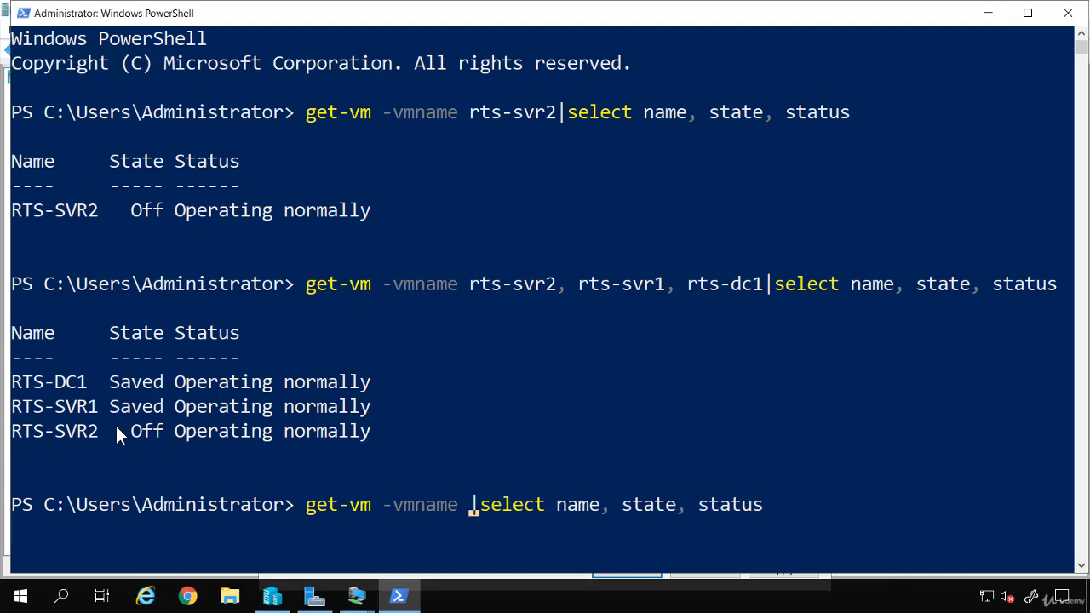
text(*)
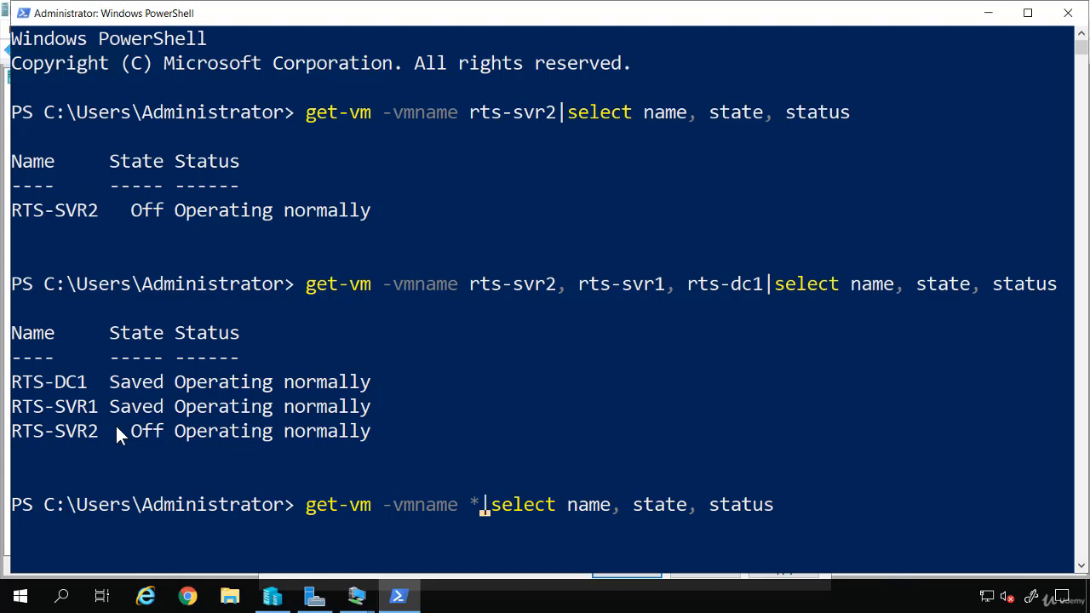
key(Return)
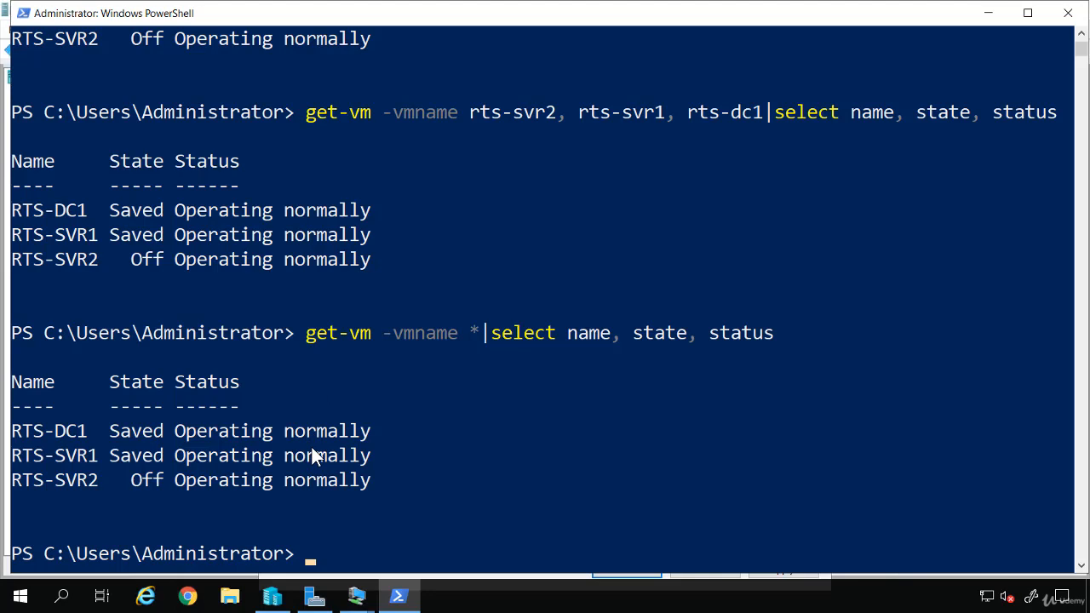
- Switch back to RTS-SVR2's settings in Hyper-V, minimize PowerShell, and review the checkpoint and smart paging file location settings
click(358, 593)
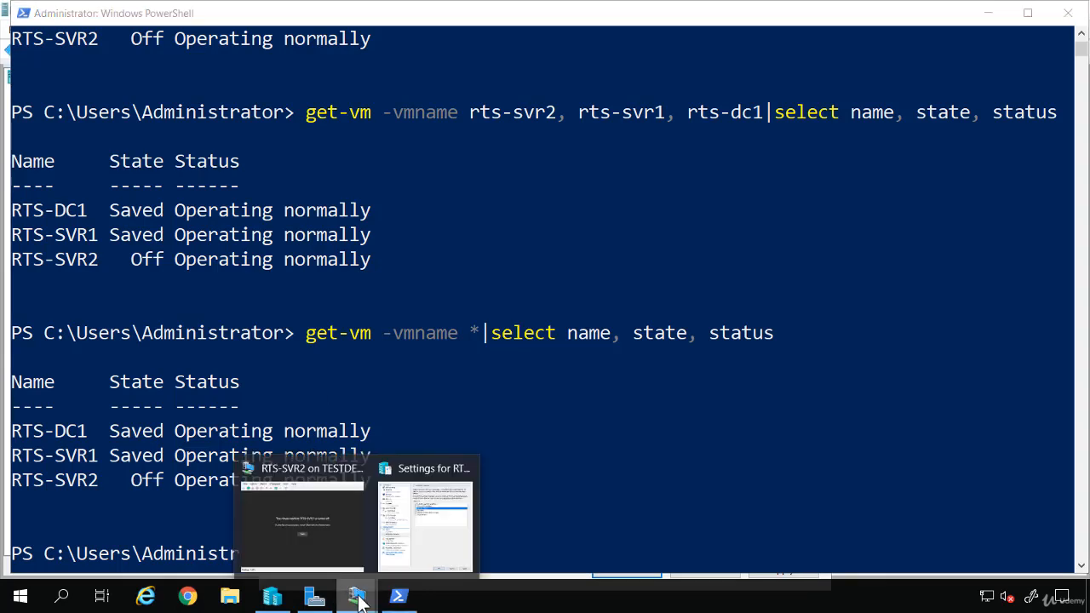
click(420, 555)
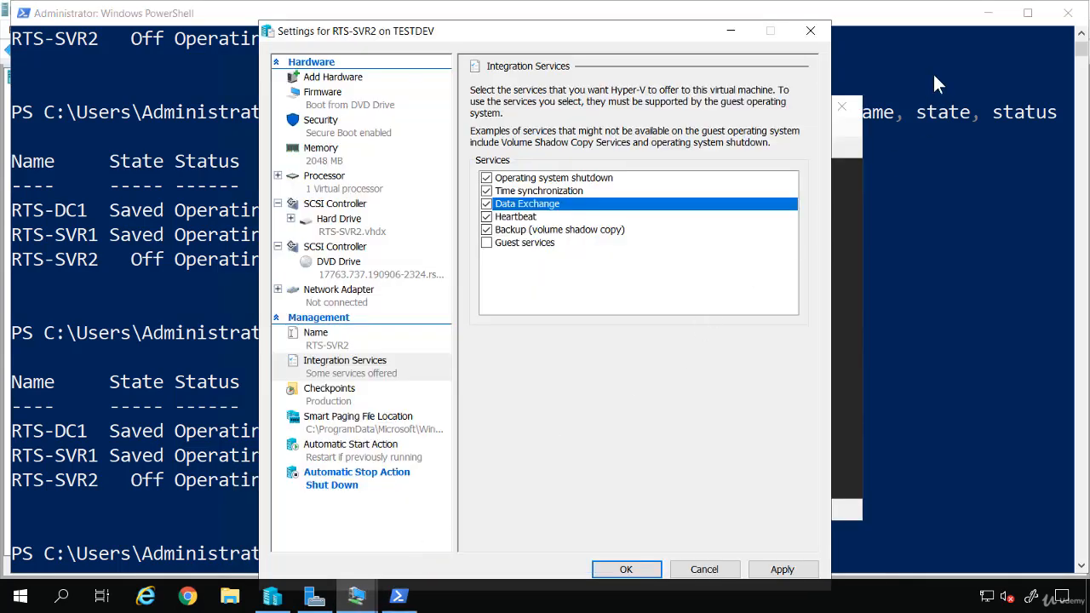
click(988, 13)
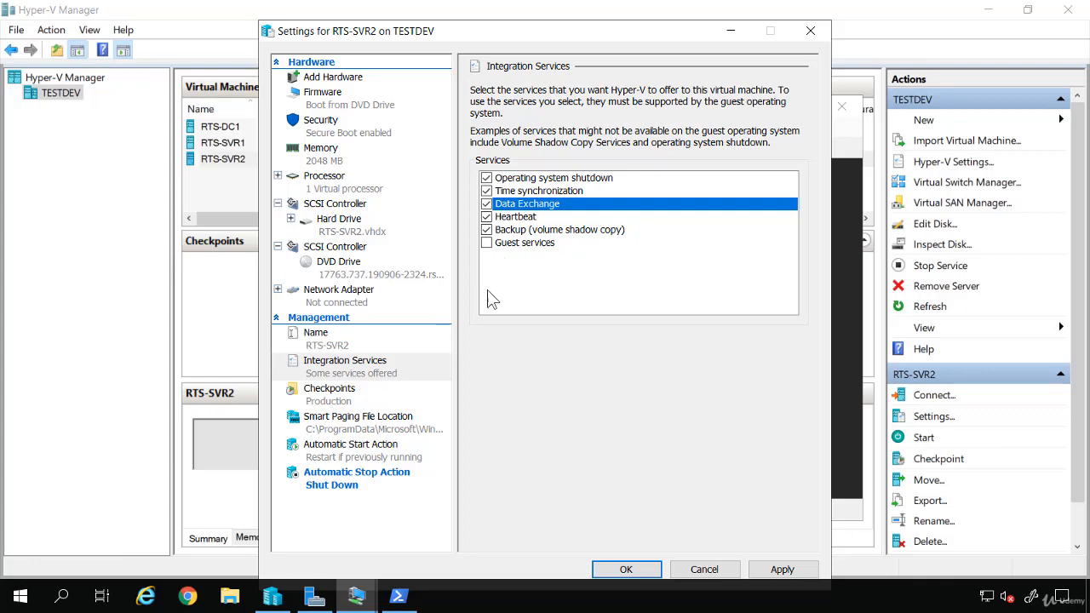
click(345, 395)
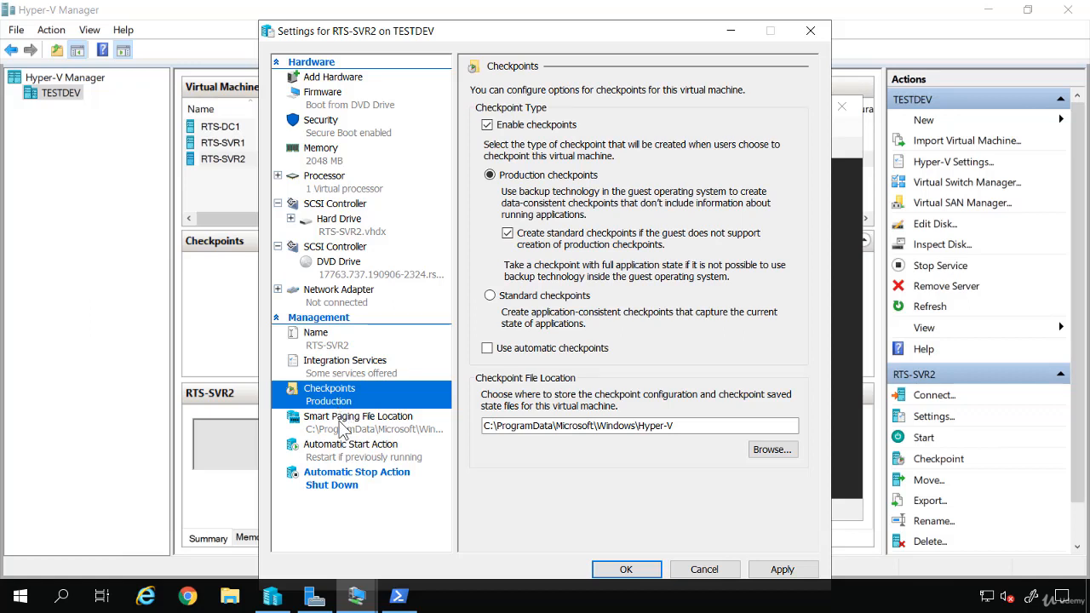
click(347, 436)
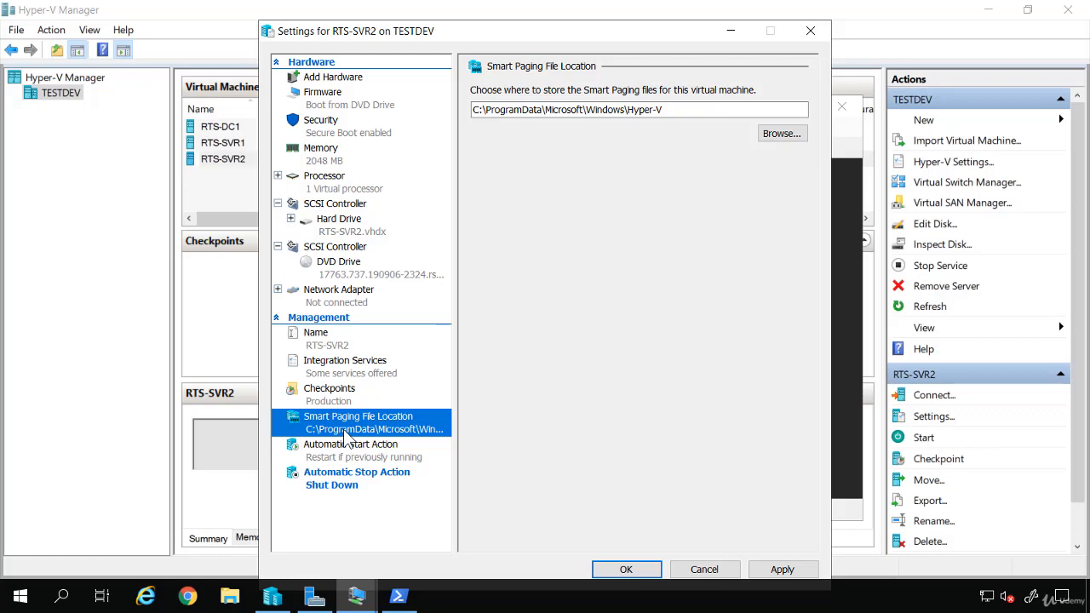
- Set RTS-SVR2's automatic stop action to save the virtual machine state
click(345, 481)
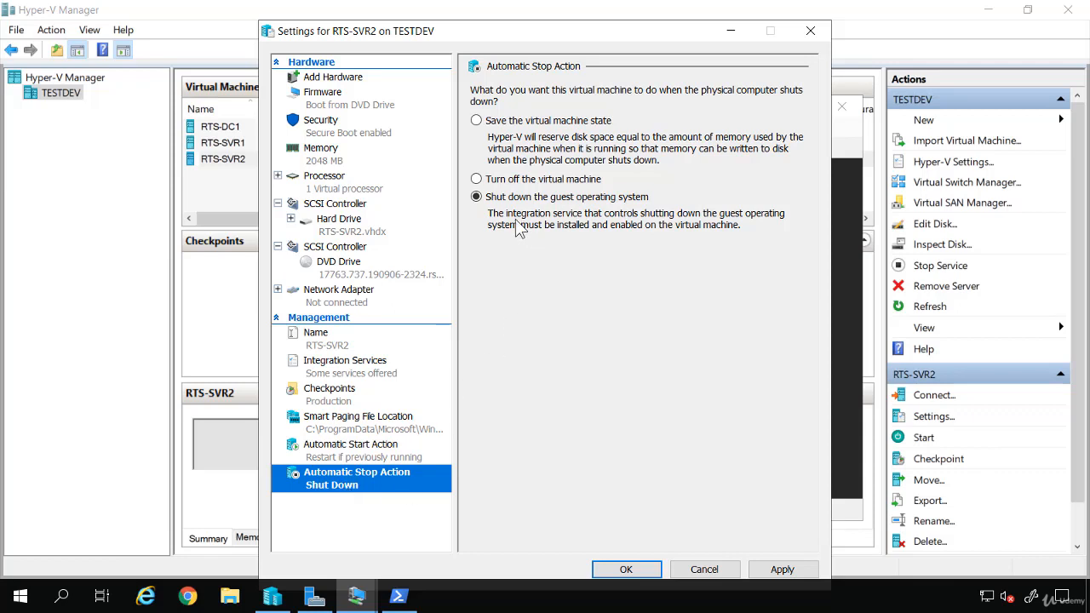
click(476, 120)
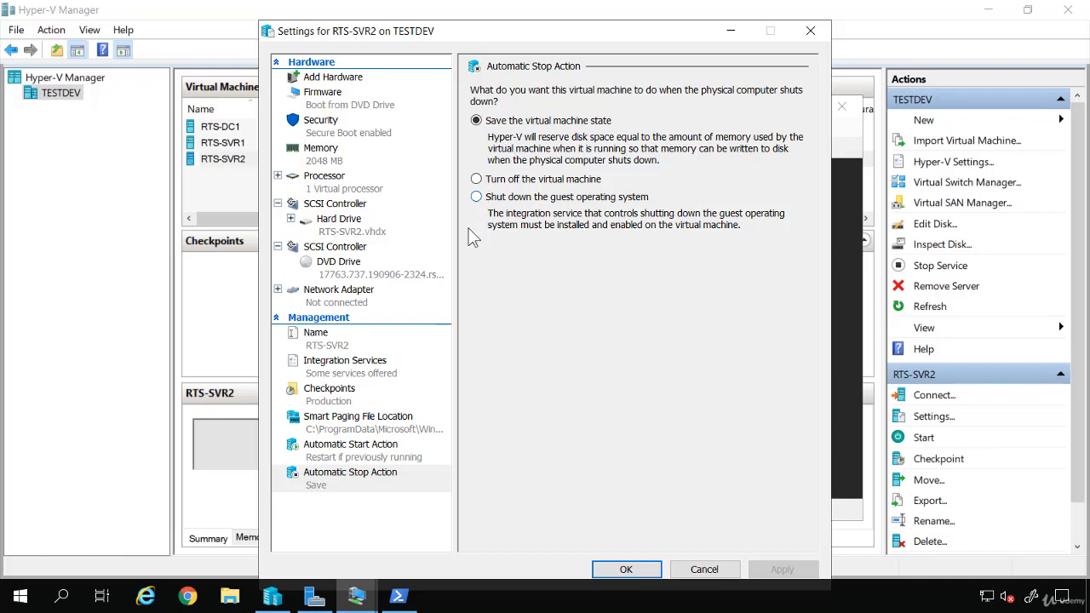
- Try the automatic start actions with a 60-second startup delay, ending on automatically starting if it was running when the service stopped
click(356, 454)
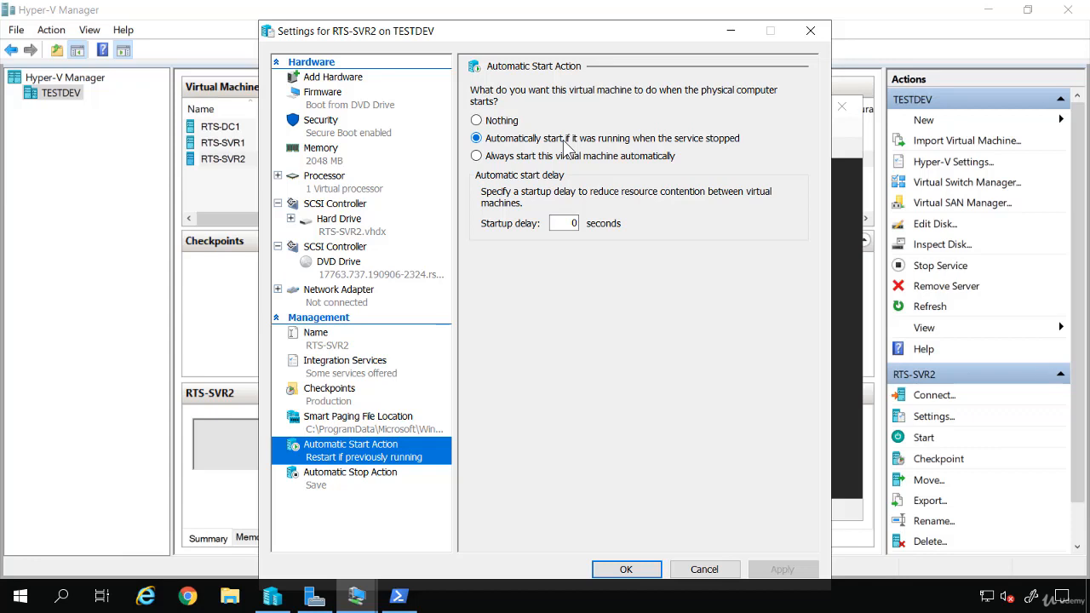
click(477, 121)
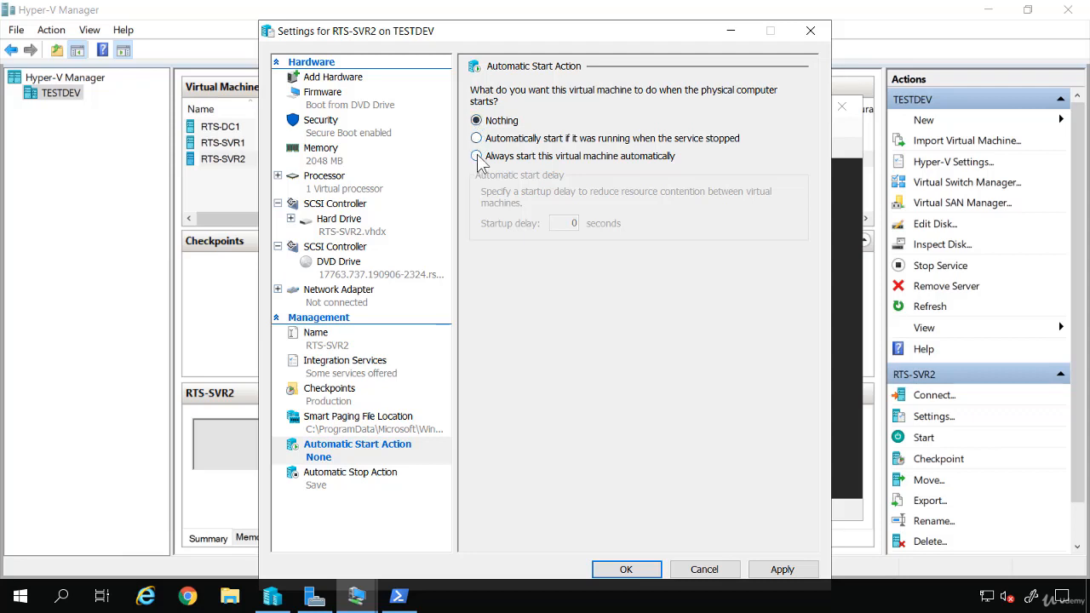
click(478, 158)
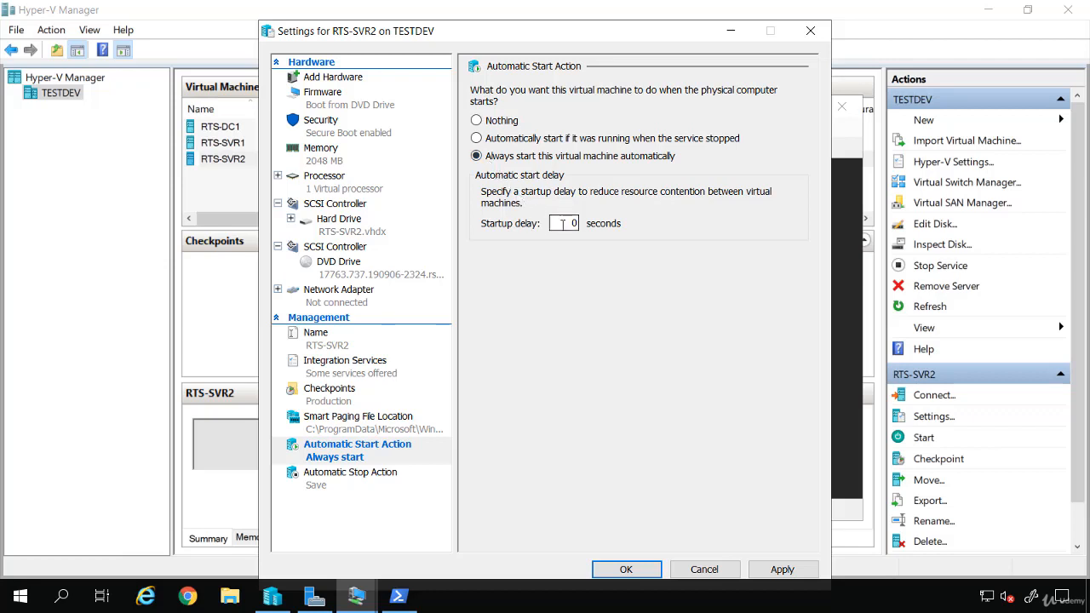
drag(561, 223, 594, 225)
text(60)
click(532, 142)
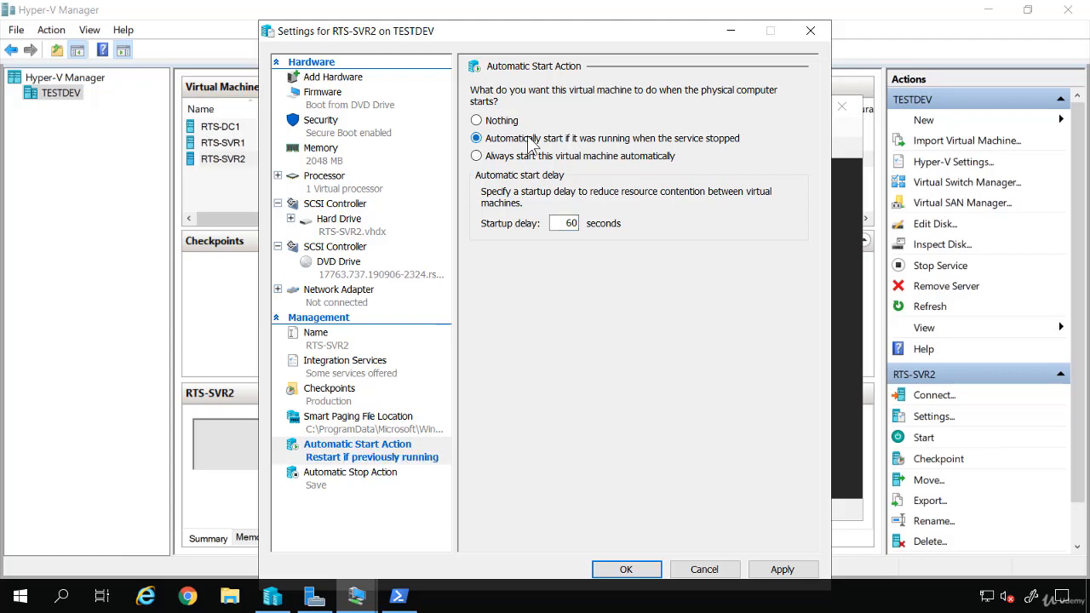
- Review the smart paging, checkpoint and integration services settings again, and close RTS-SVR2's settings without saving the changes
click(398, 424)
click(334, 392)
click(337, 368)
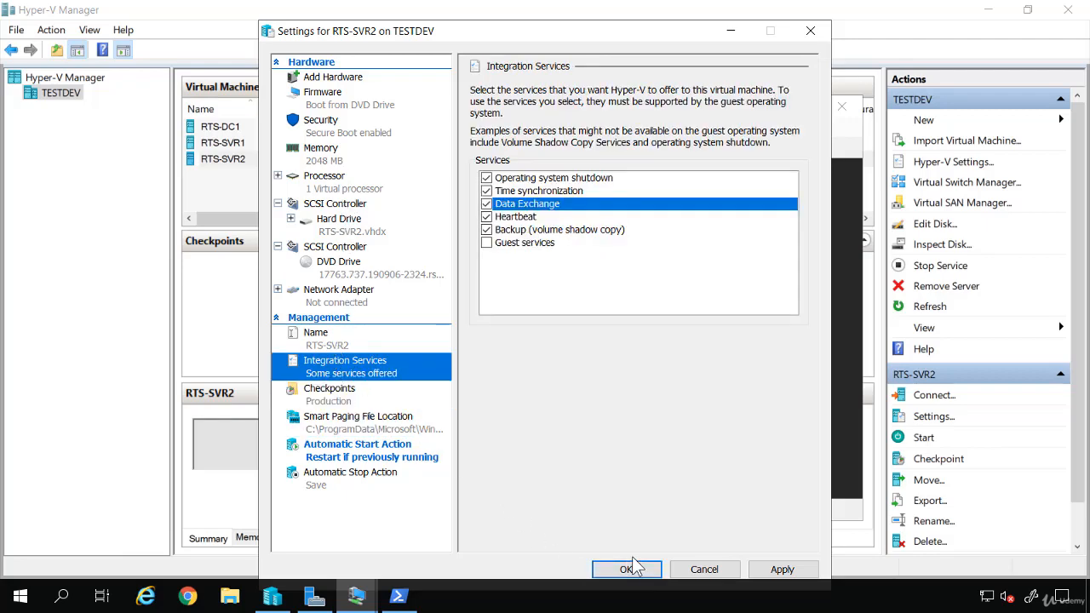
click(691, 571)
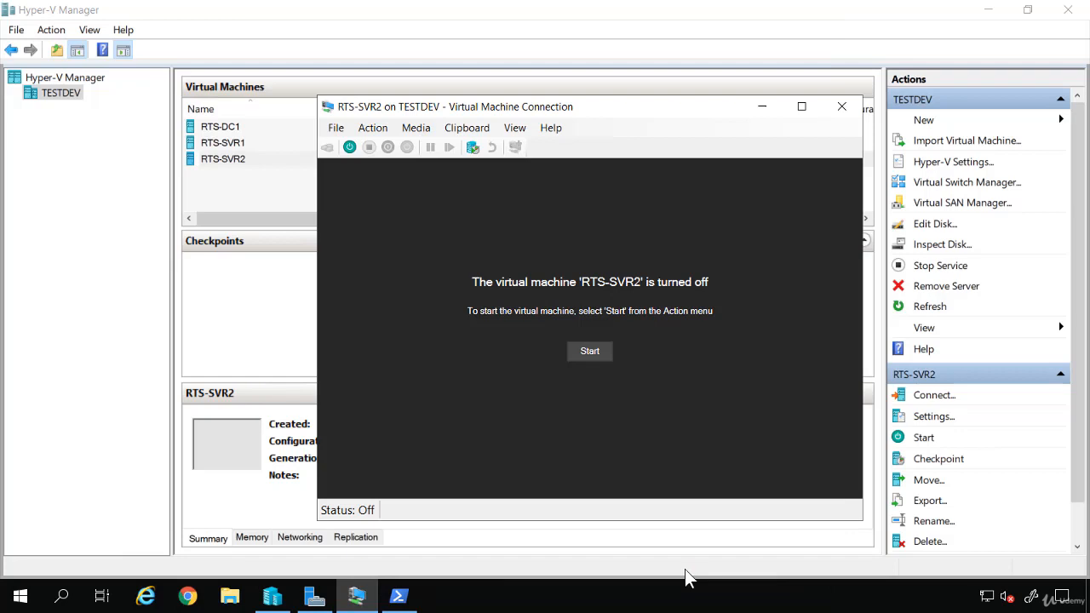